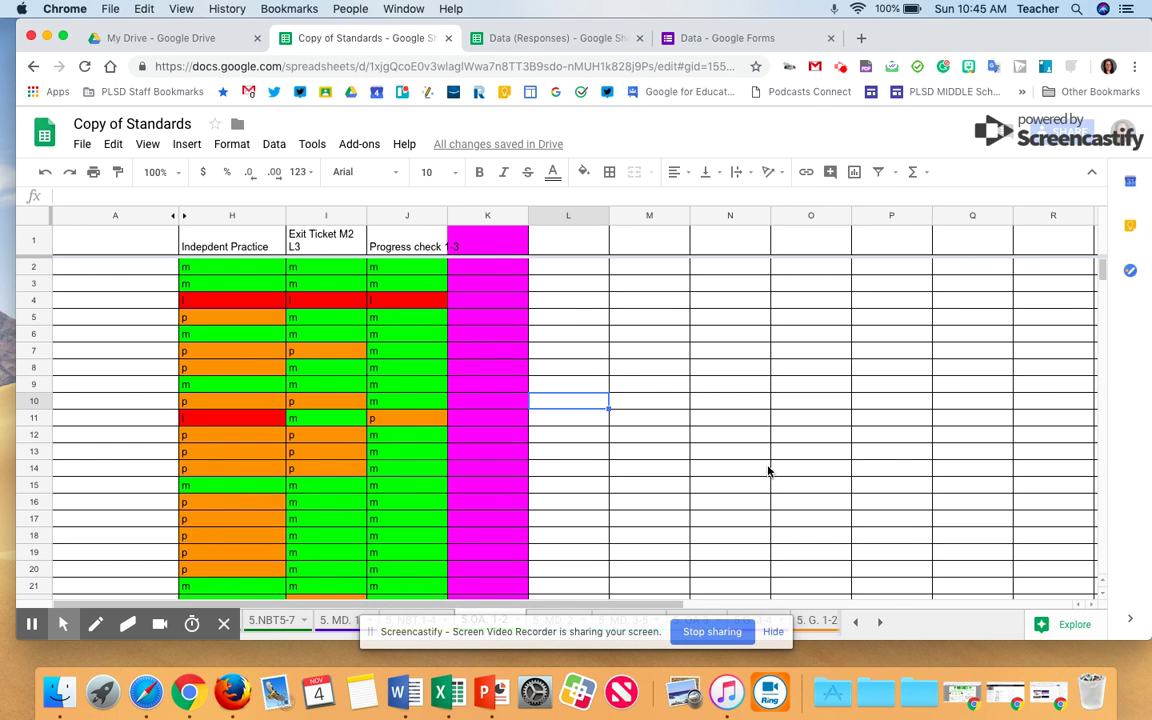
Step: Enter m, then p in cell L10 to see it turn green, then orange
left_click(773, 631)
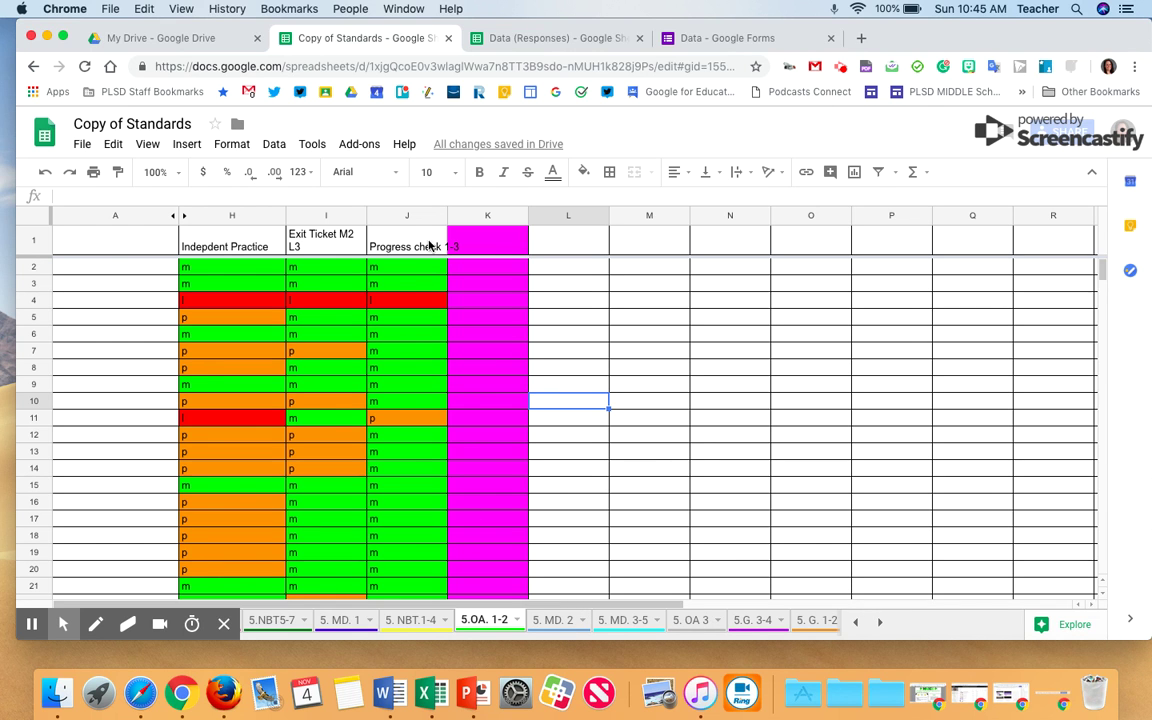
left_click(63, 623)
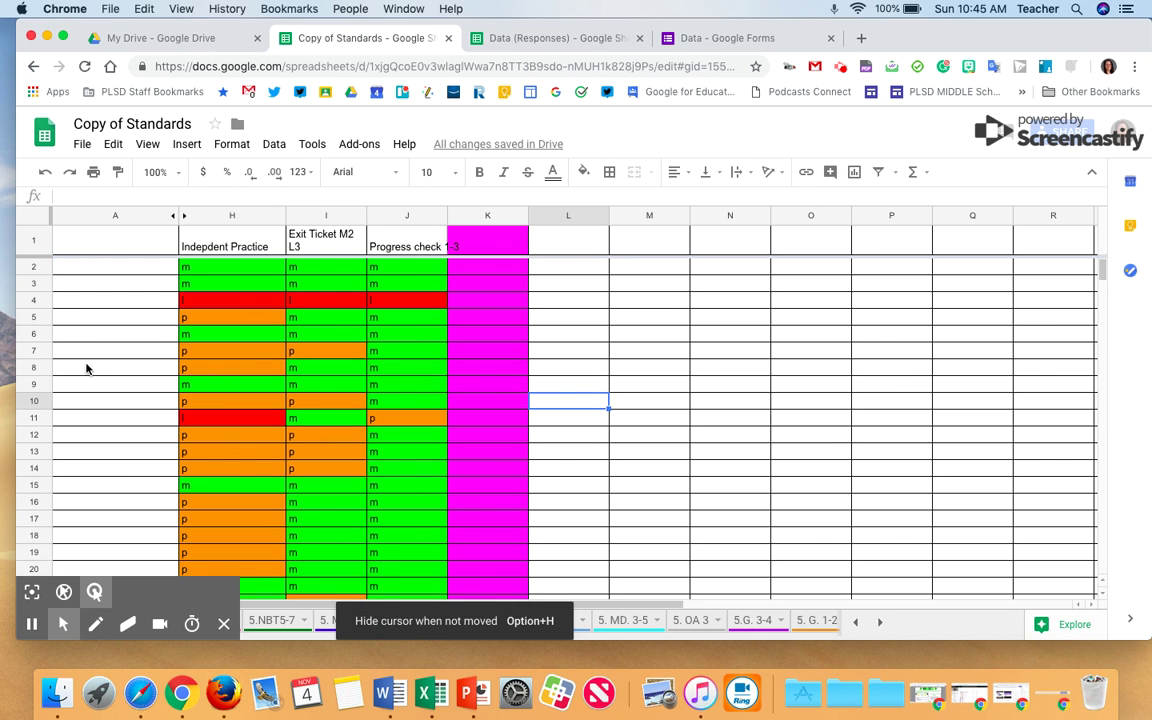
type("m")
key("Return")
left_click(599, 401)
type("p")
left_click(571, 404)
Step: Replace the entry with l to see red, then clear cell L10
key("Delete")
type("l")
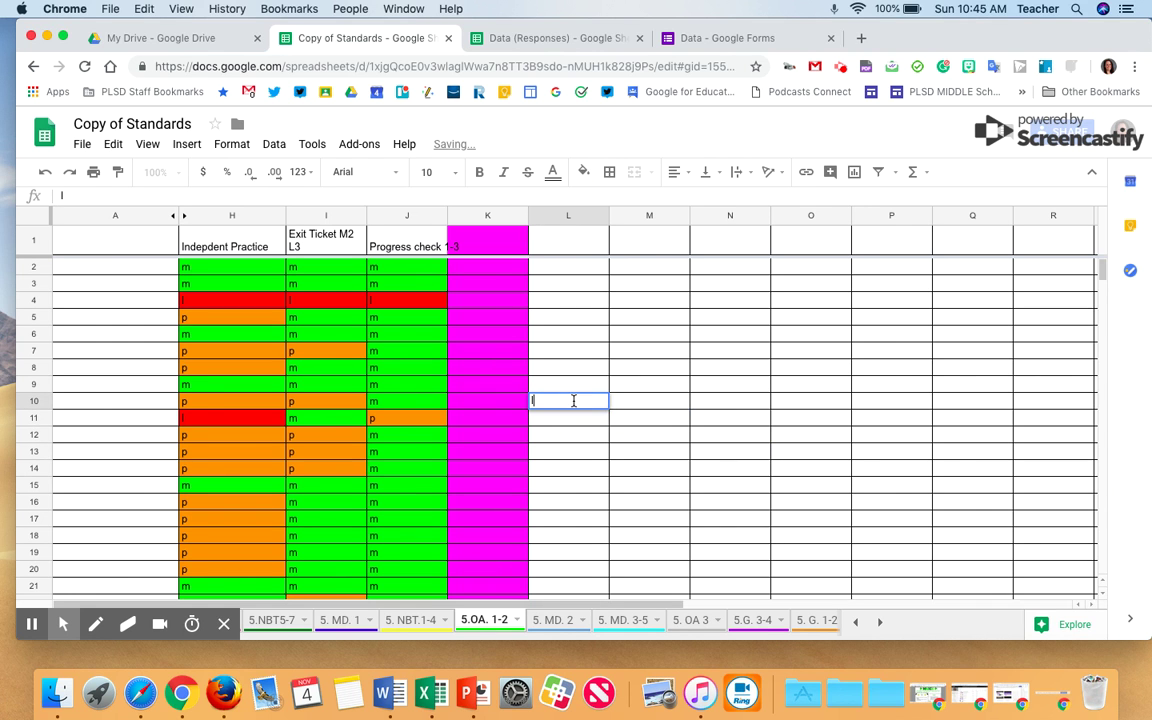
left_click(575, 405)
key("Delete")
Step: Scroll down and switch to the 5. MD. 3-5 sheet
scroll(289, 457, "down", 5)
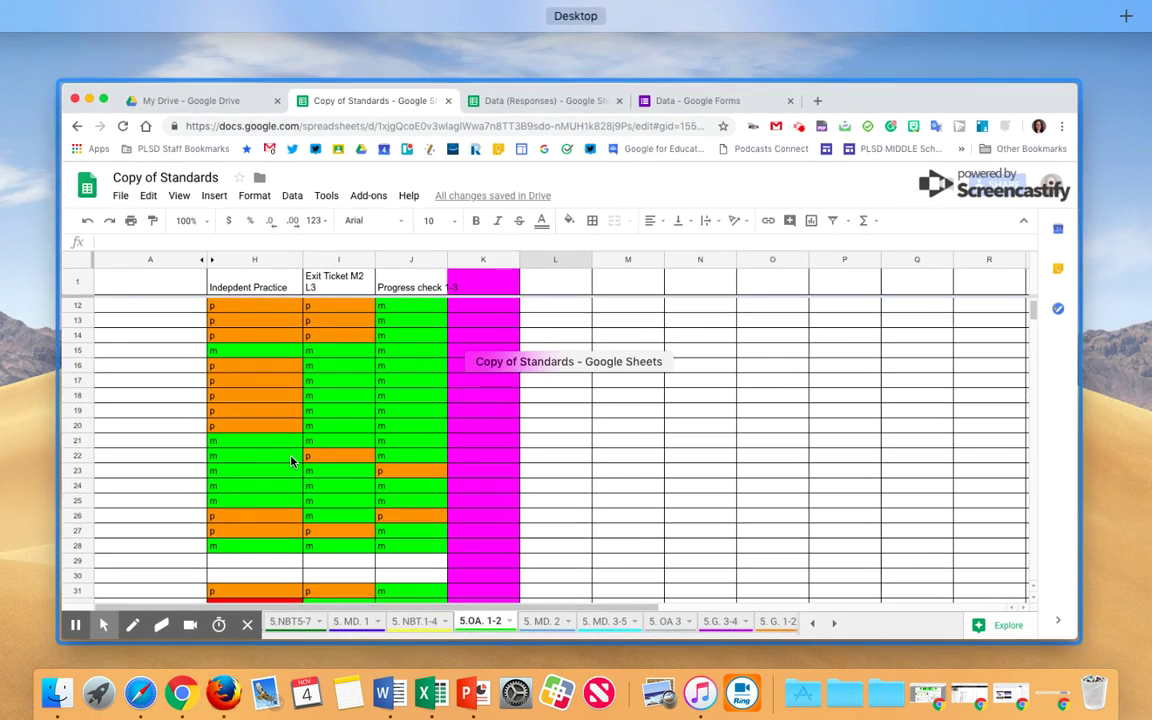
scroll(324, 500, "down", 20)
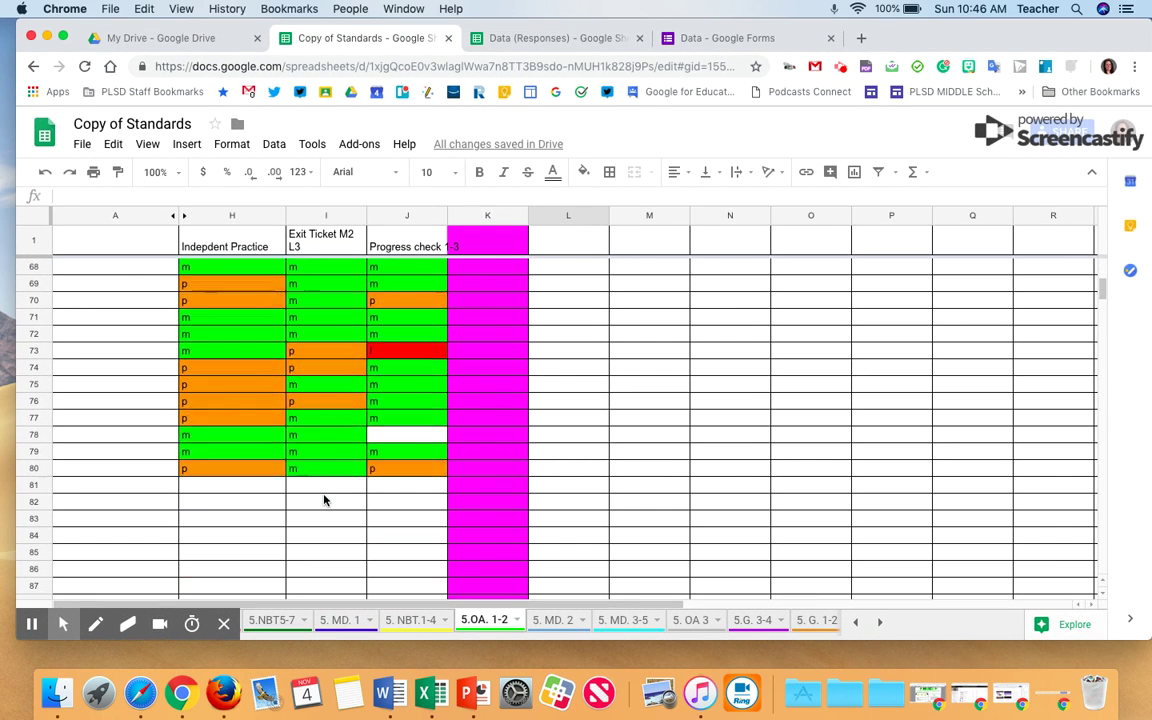
scroll(324, 500, "down", 1)
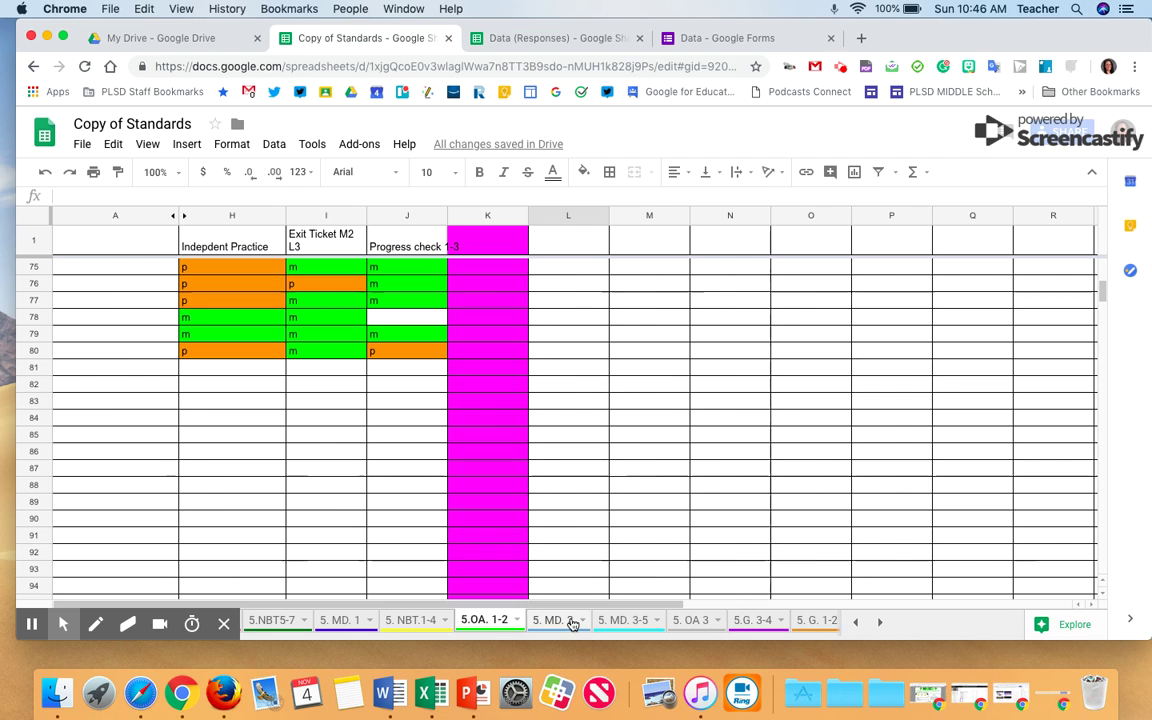
left_click(624, 620)
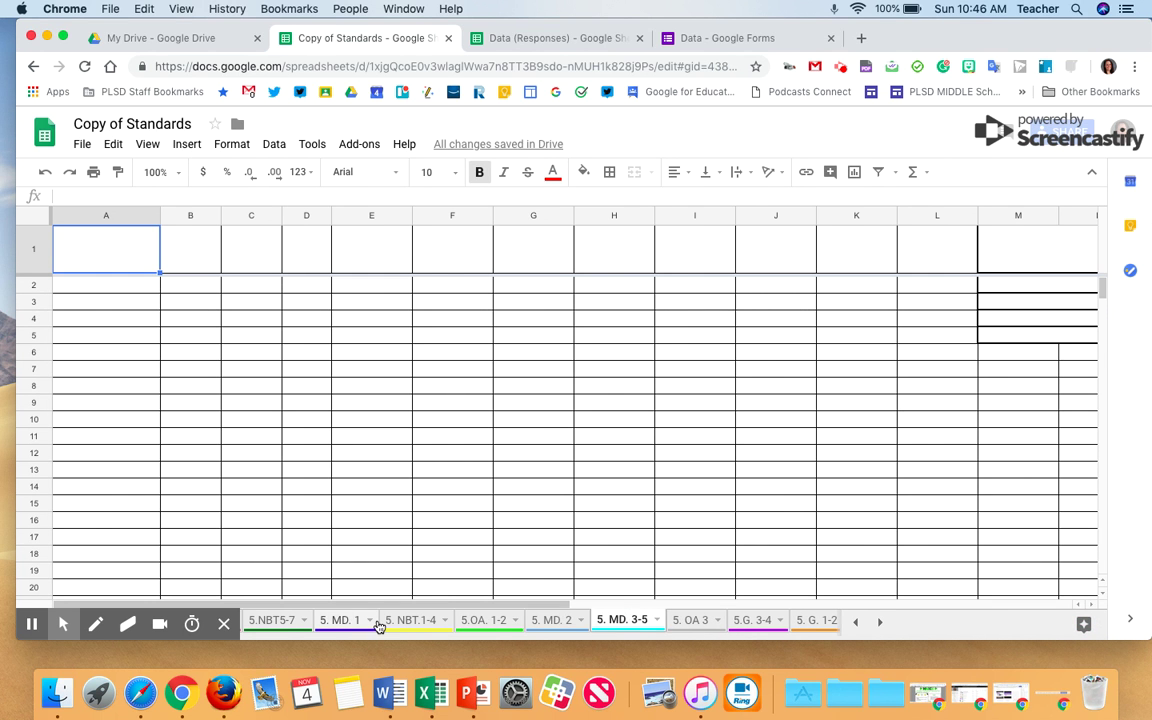
Step: Via the 5. MD. 1 sheet, reach 5.NBT5-7, inspect AF37, AE32, AF36 and scroll the scores
left_click(345, 621)
left_click(280, 622)
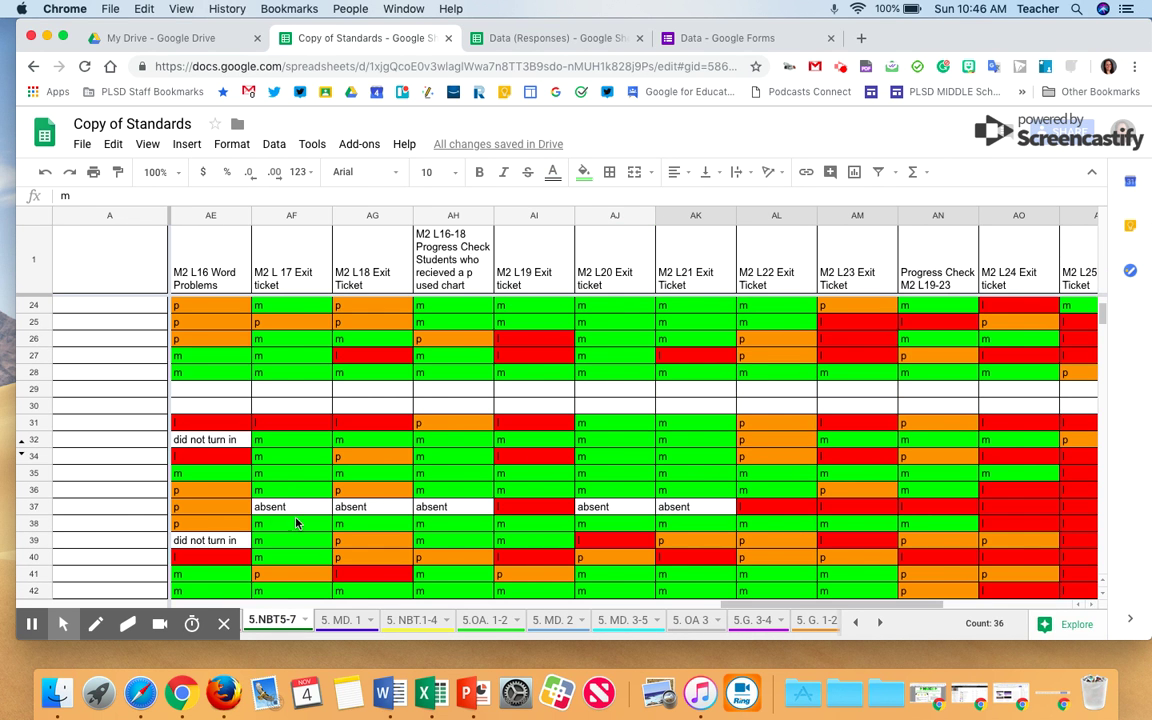
left_click(269, 502)
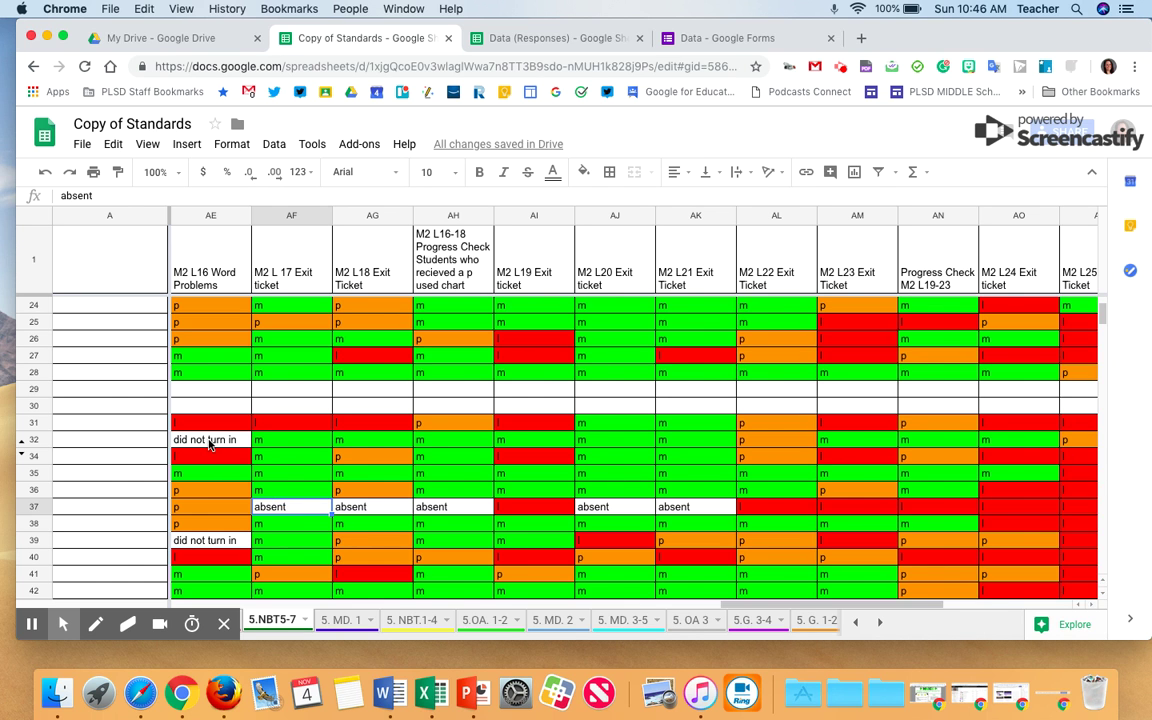
left_click(210, 443)
left_click(296, 492)
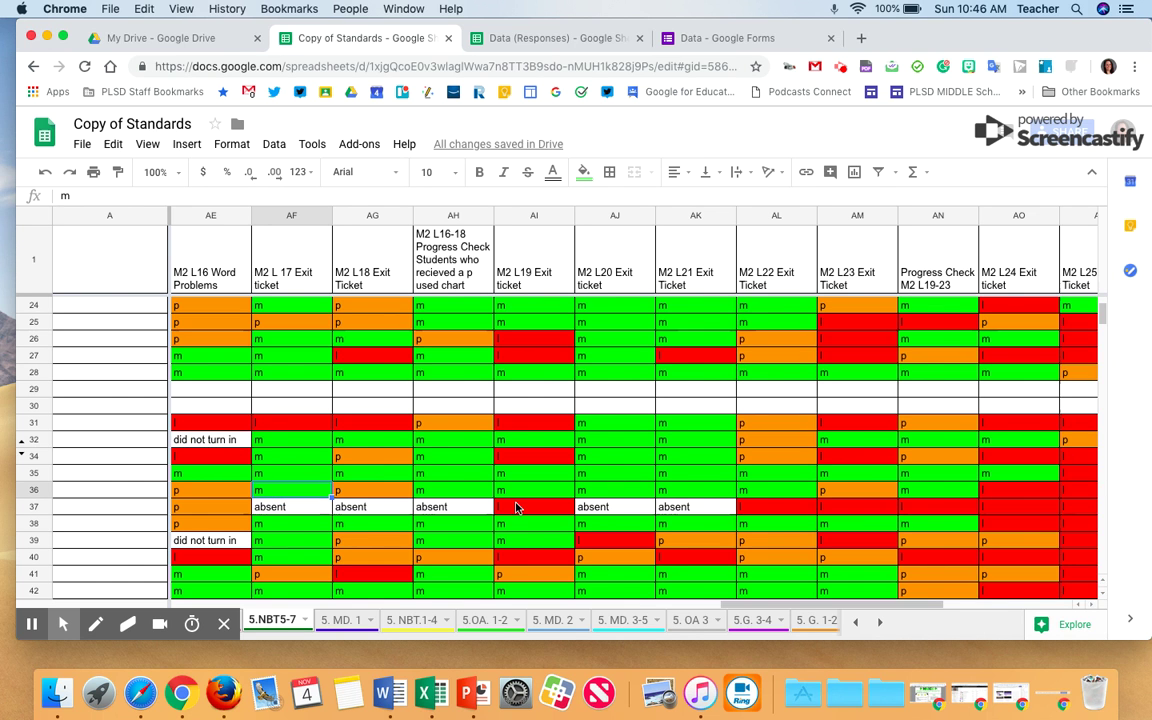
scroll(516, 507, "down", 5)
scroll(400, 420, "left", 2)
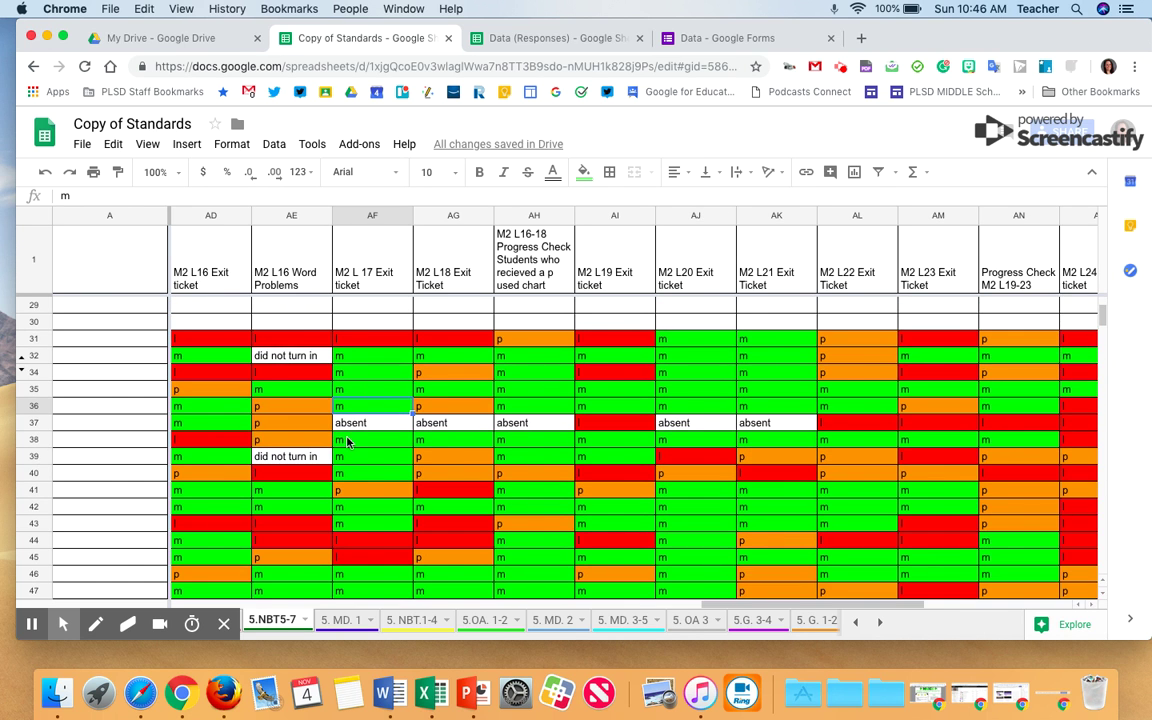
scroll(384, 519, "down", 5)
scroll(345, 461, "left", 1)
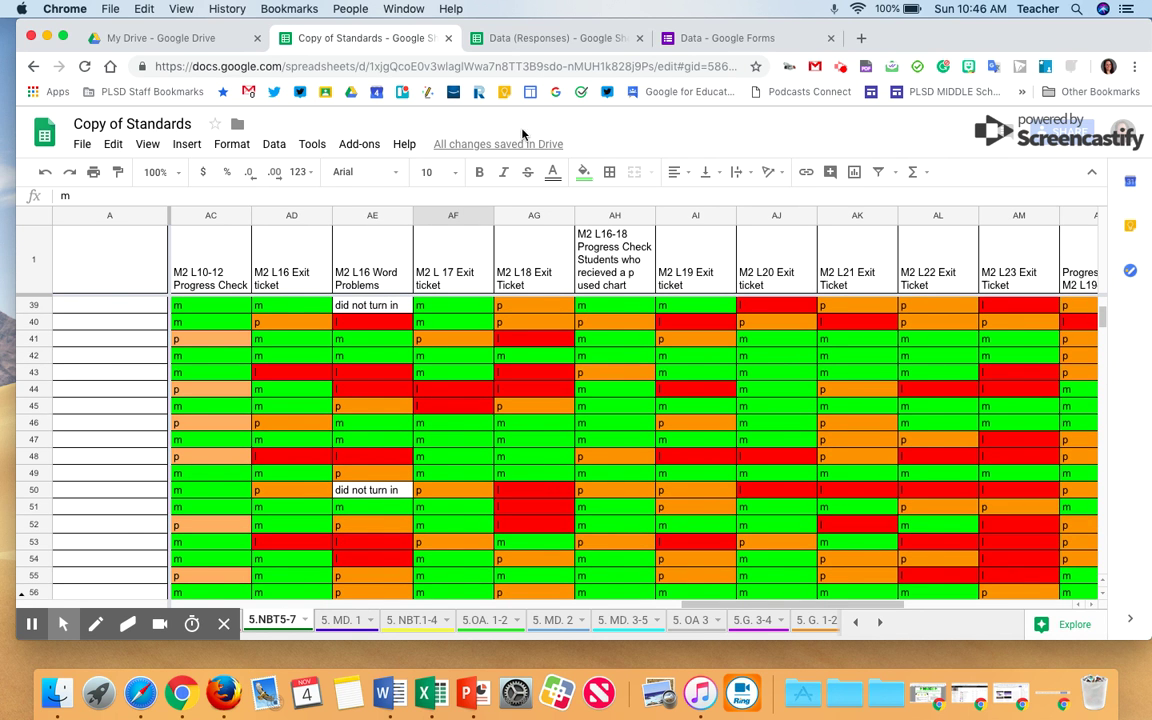
Step: Preview the Data form and mark Students 1–4 as Mastery, Progressing, Limited and Absent
left_click(682, 43)
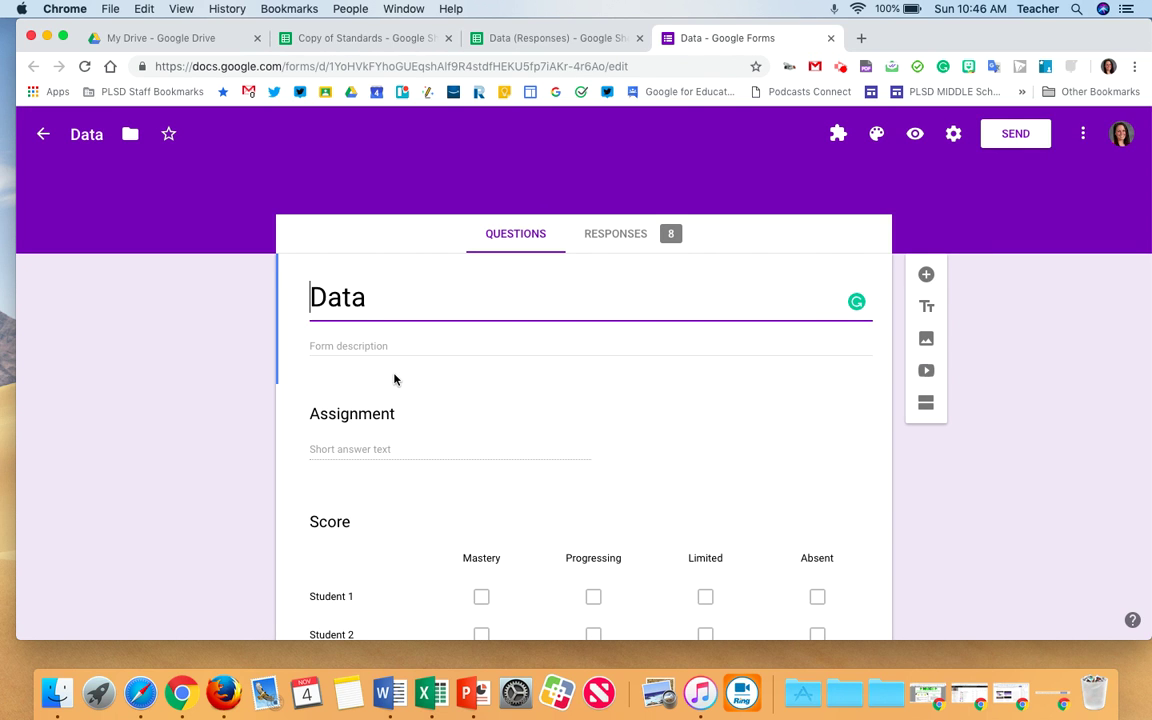
left_click(914, 136)
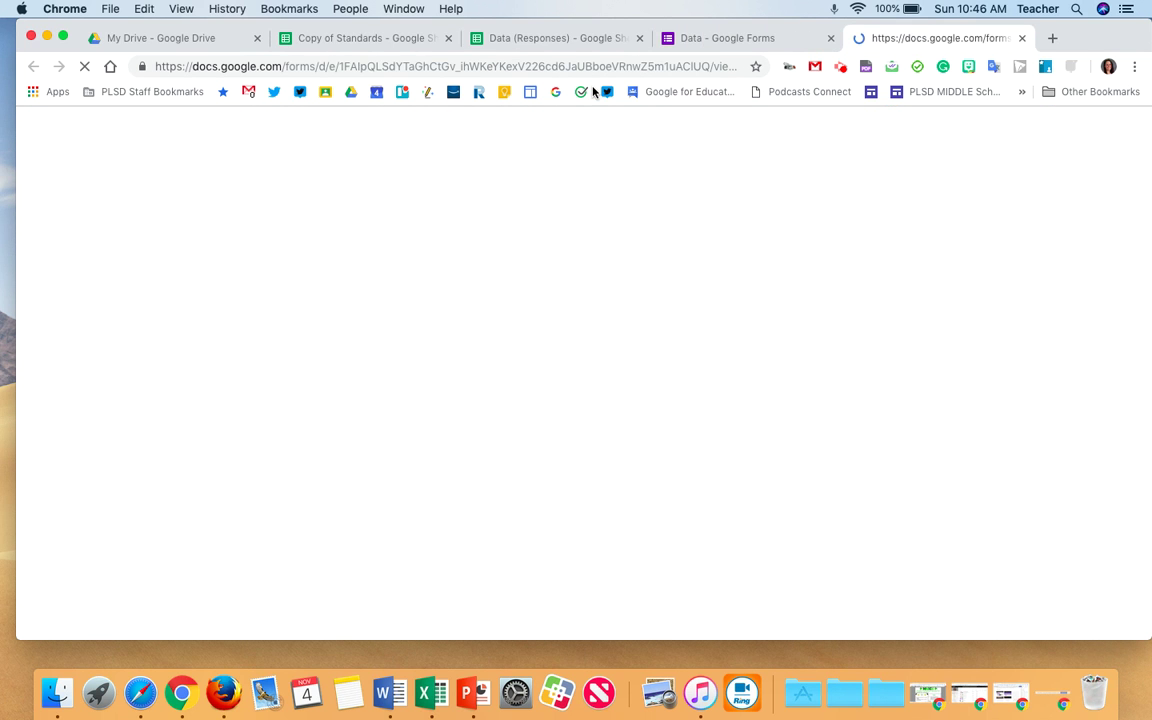
scroll(455, 247, "down", 5)
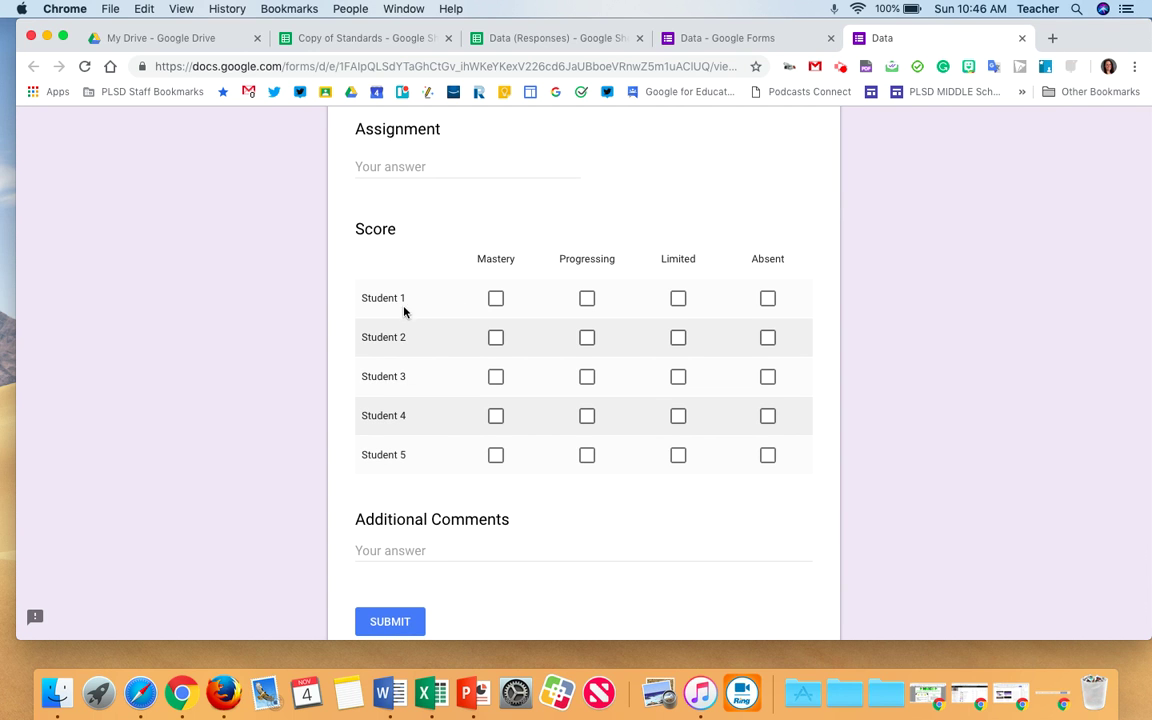
left_click(495, 298)
left_click(587, 338)
left_click(678, 376)
left_click(767, 415)
Step: Enter 3 as the Assignment answer
left_click(399, 170)
scroll(399, 167, "up", 3)
type("3")
key("BackSpace")
type("3")
Step: Add the comment 'Student 5 absent need to meet with them dur' and submit the response
scroll(490, 386, "down", 5)
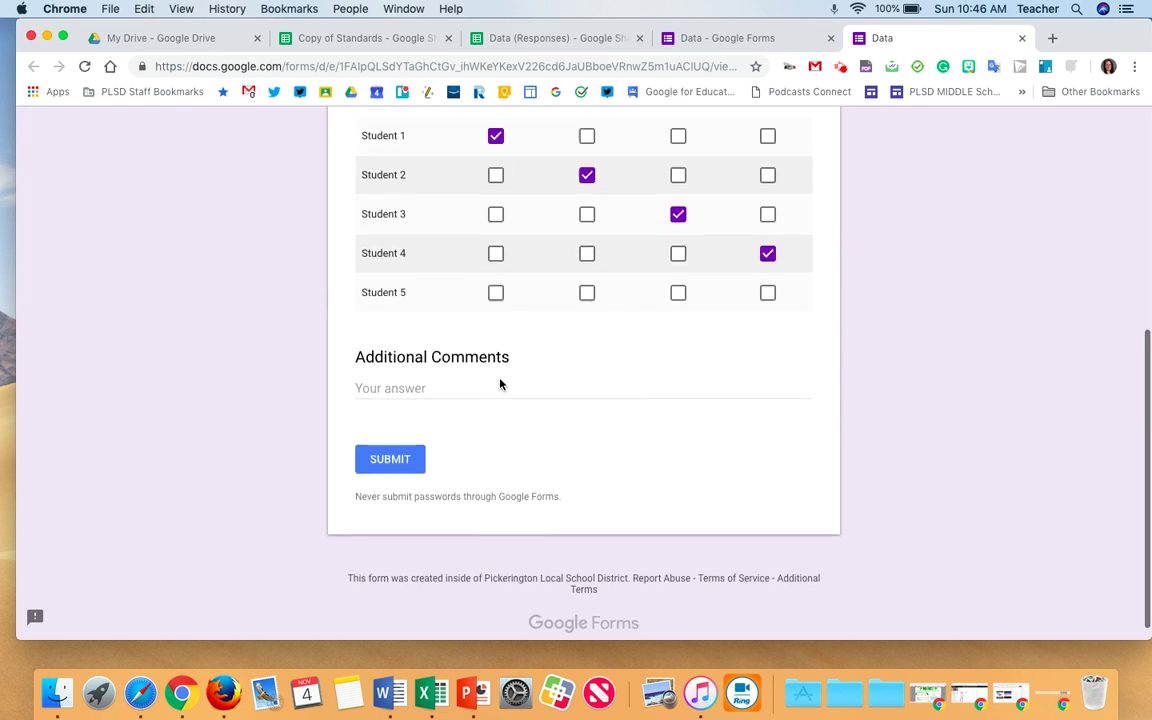
left_click(403, 373)
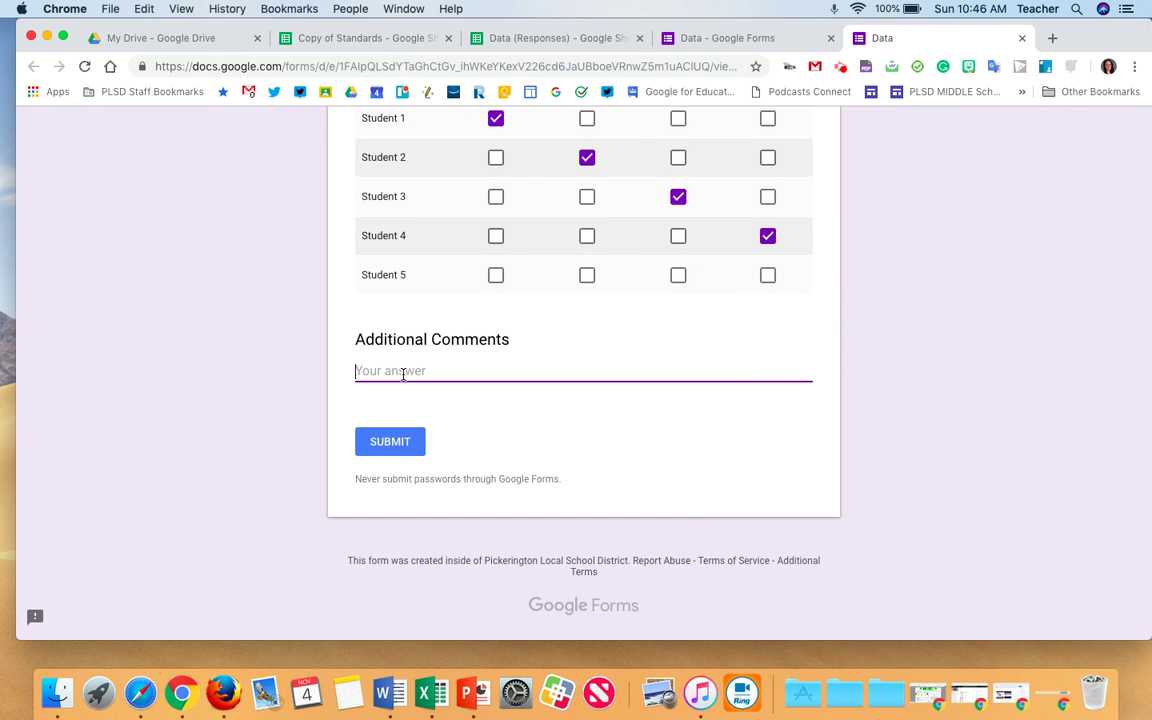
type("Student 5 ab")
scroll(403, 375, "up", 3)
type("sent need to meet with them during E&I")
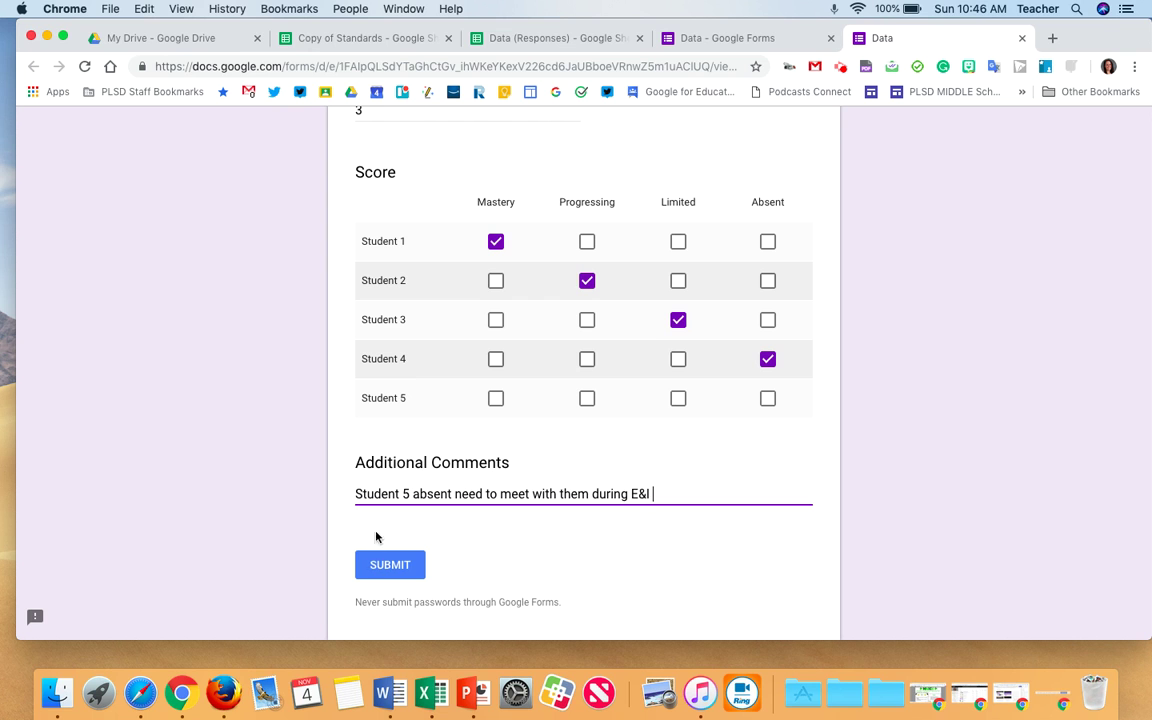
left_click(378, 560)
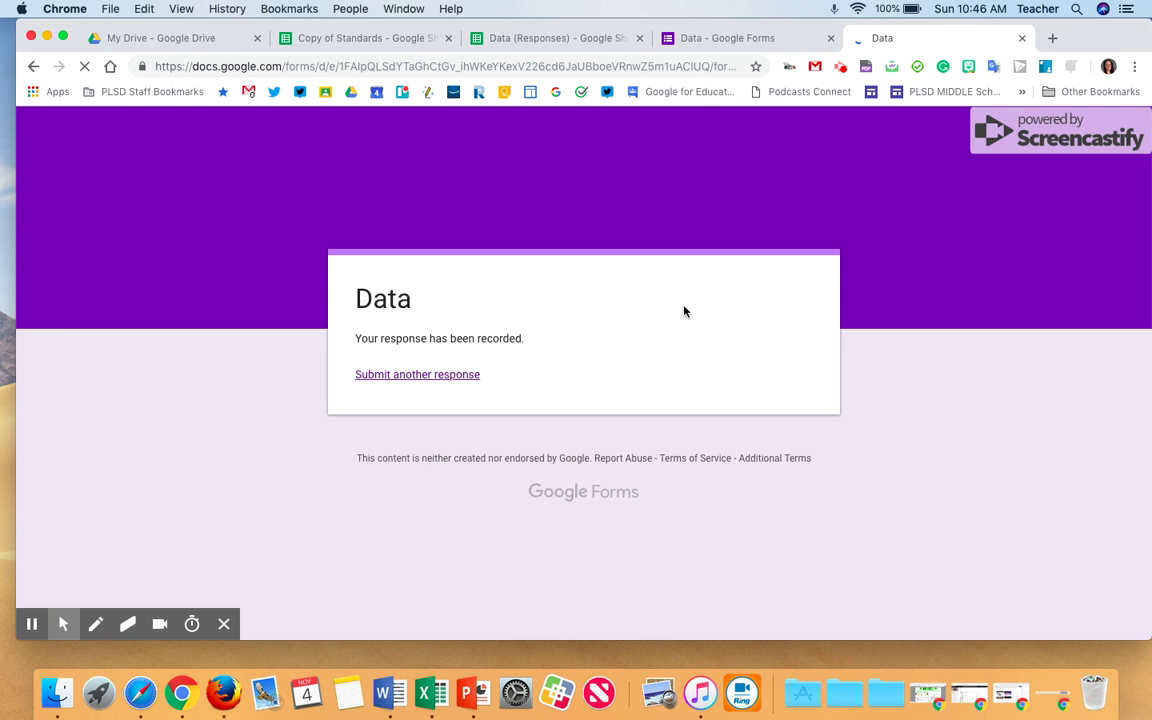
Step: Inspect the new row 6 response and the colour-coded Student 1 and Student 2 score columns
left_click(555, 38)
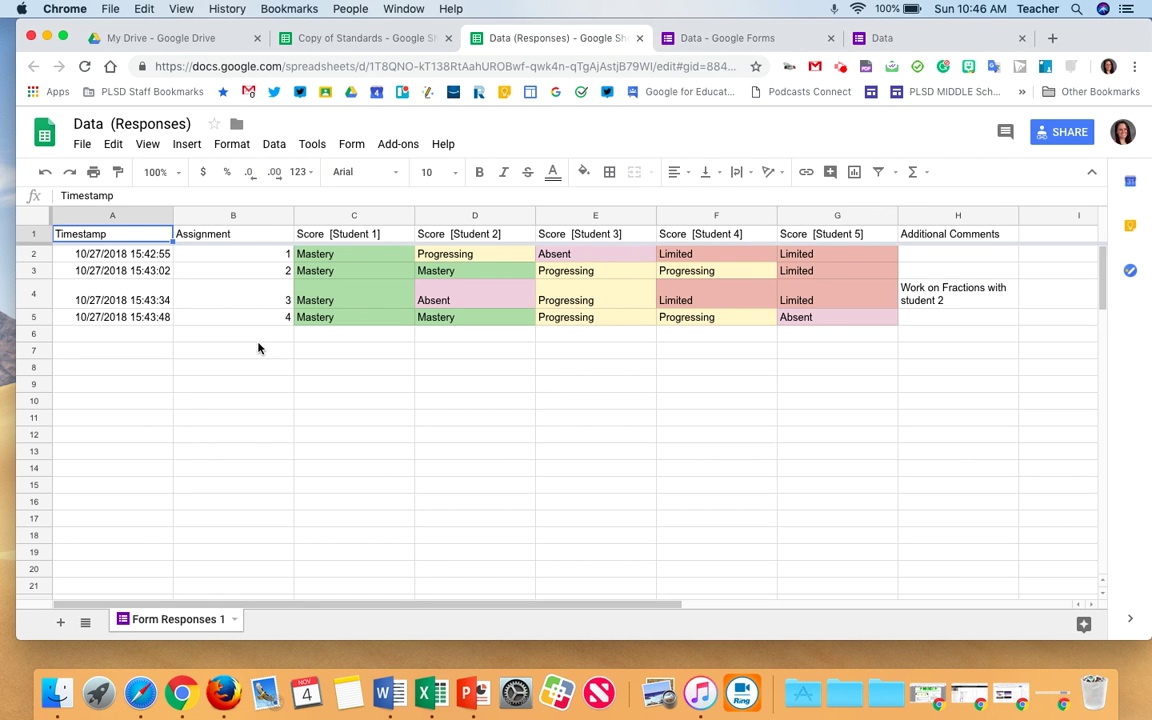
left_click(97, 335)
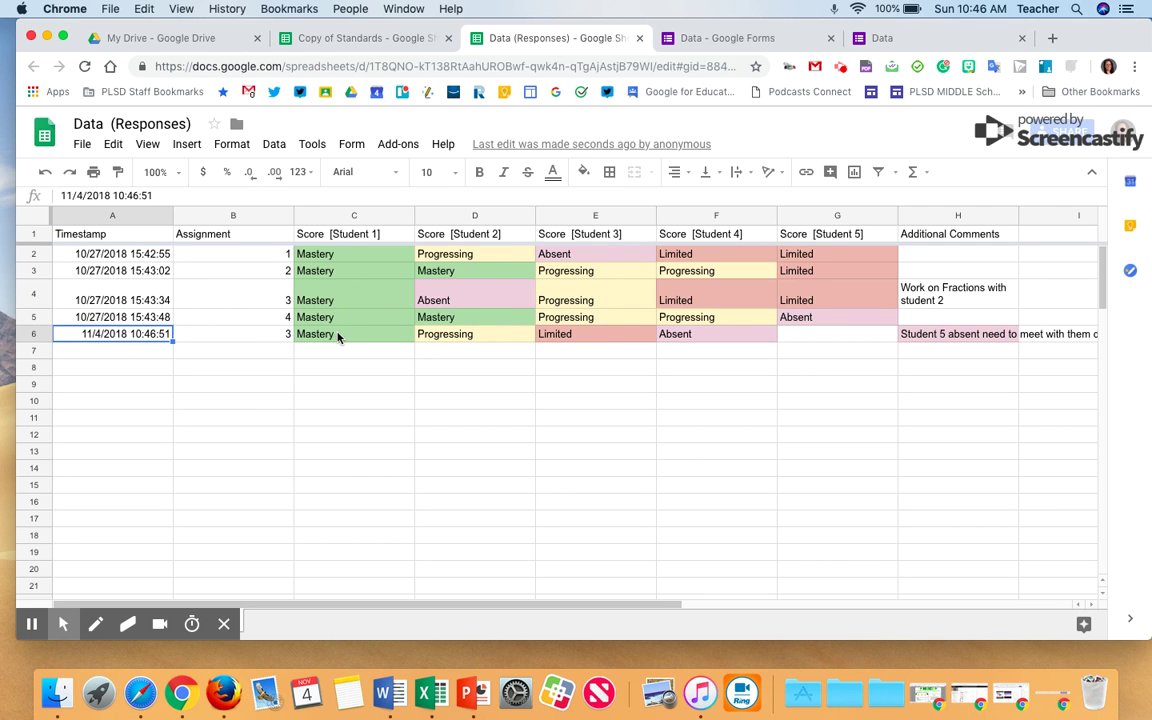
left_click_drag(337, 236, 347, 370)
left_click(459, 234)
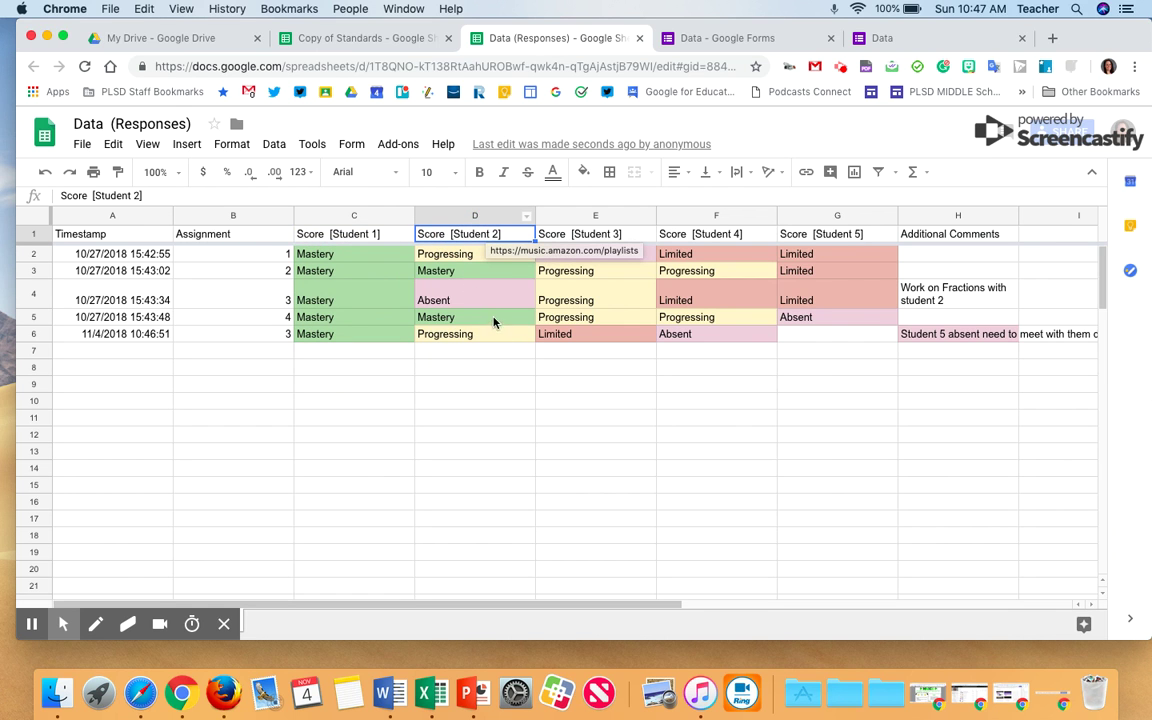
left_click(622, 306)
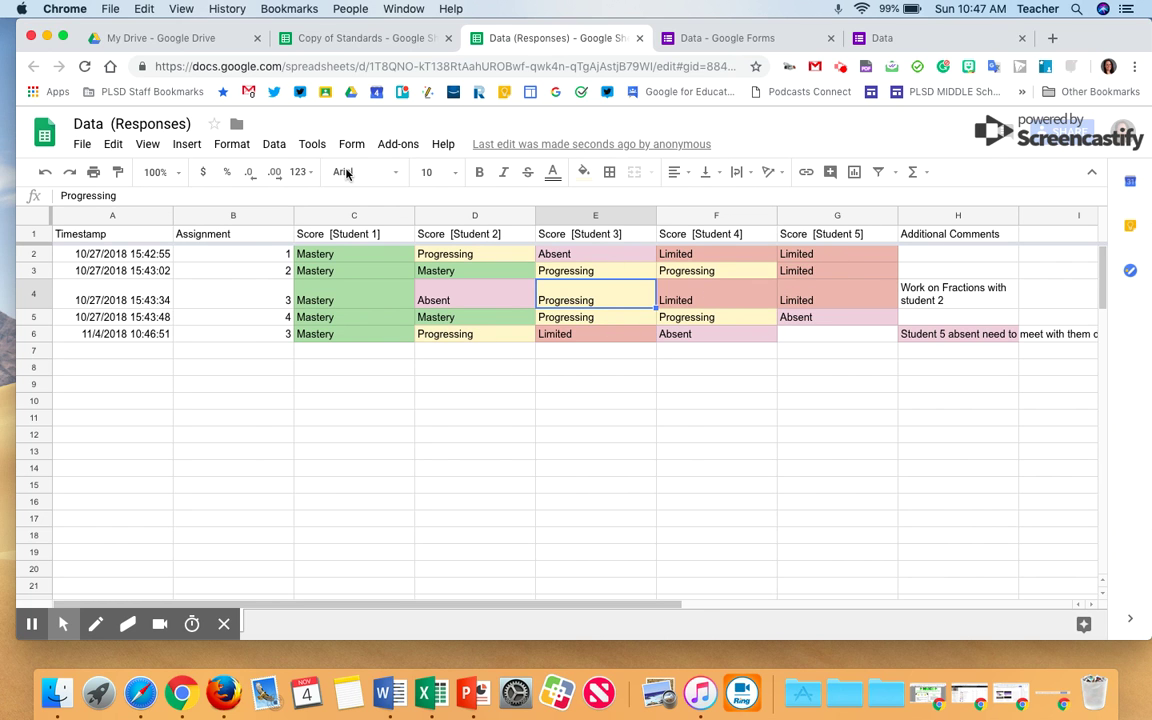
left_click(700, 38)
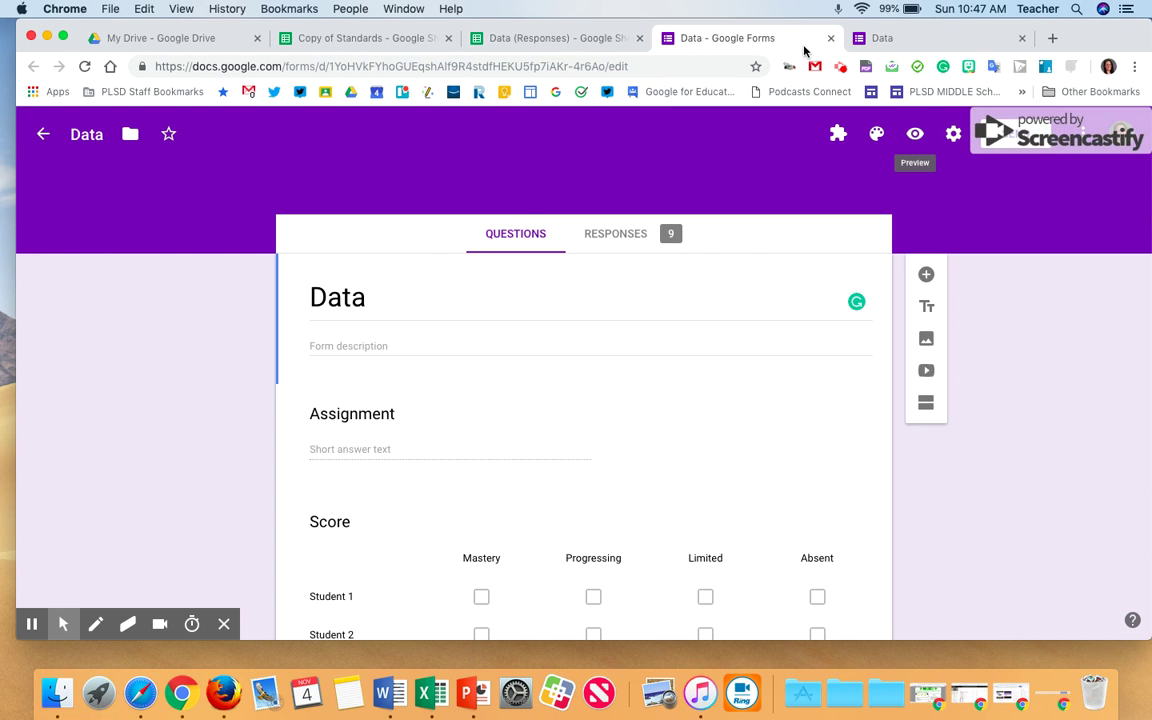
Step: Glance at Copy of Standards and Data (Responses), then scroll the Data form to its Score grid
left_click(597, 38)
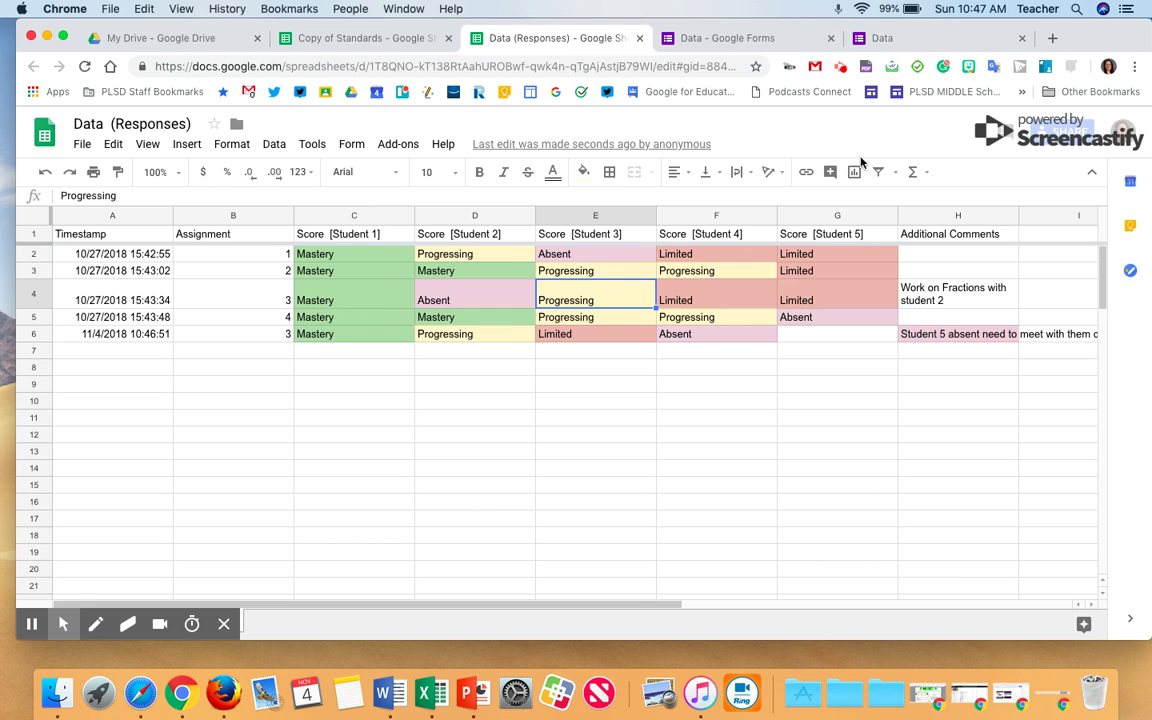
left_click(717, 38)
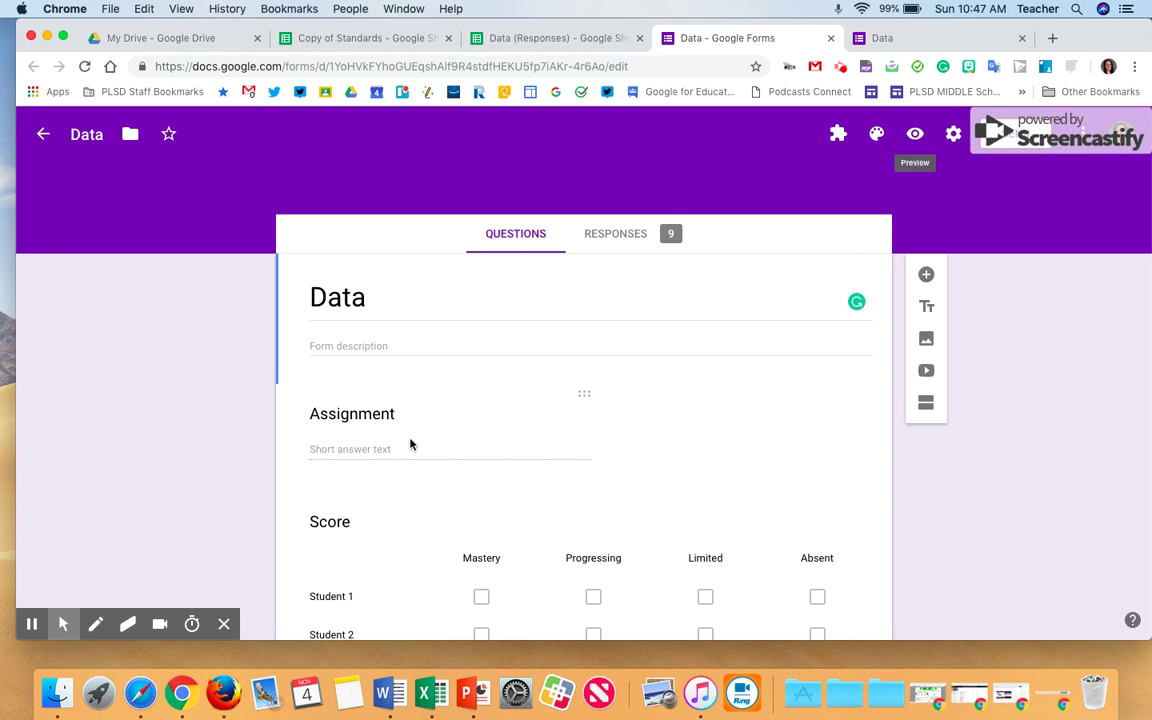
scroll(412, 443, "down", 1)
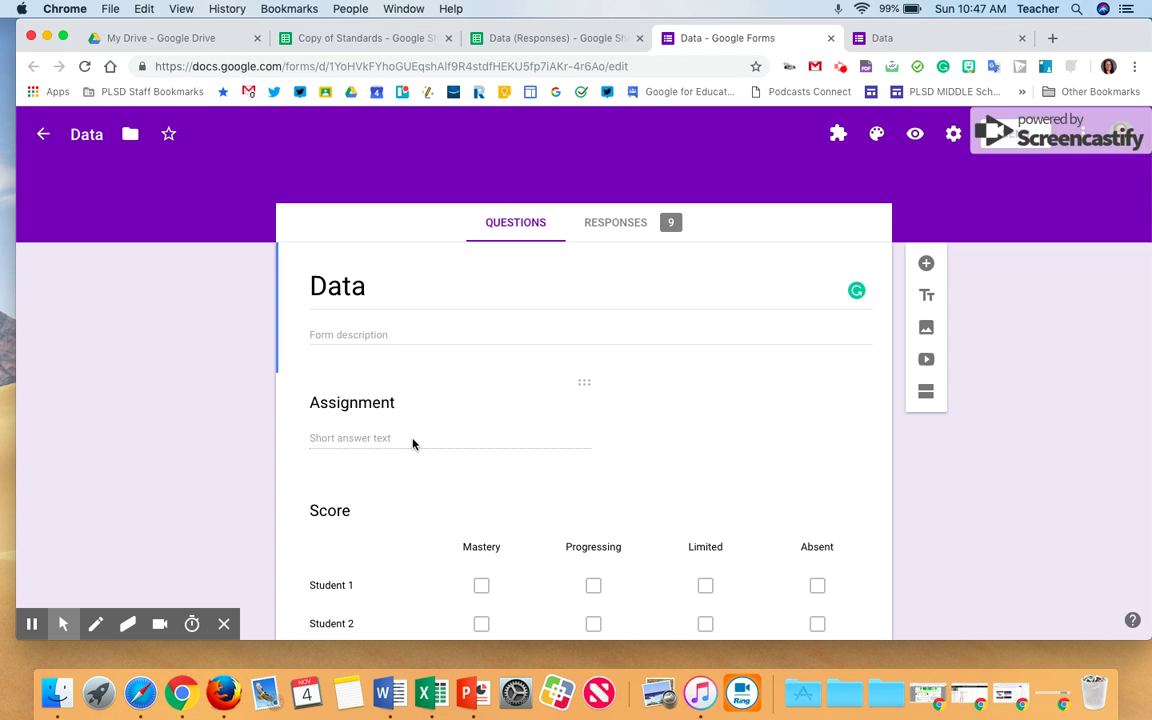
left_click(322, 46)
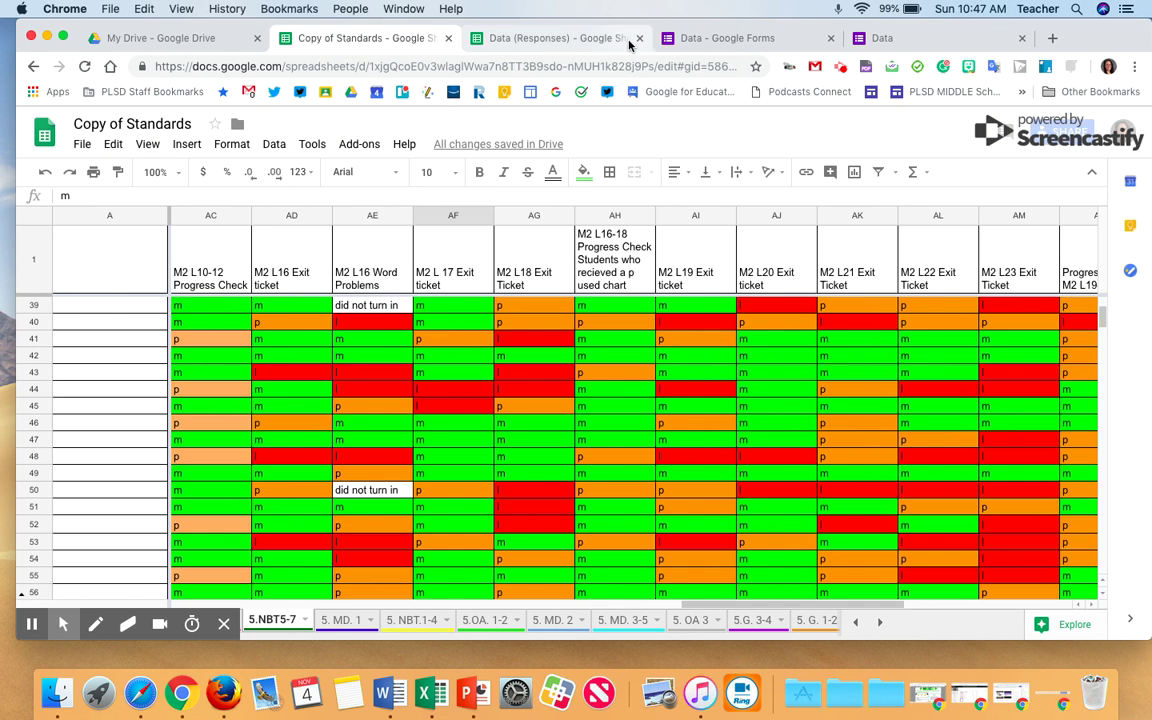
left_click(566, 40)
left_click(690, 38)
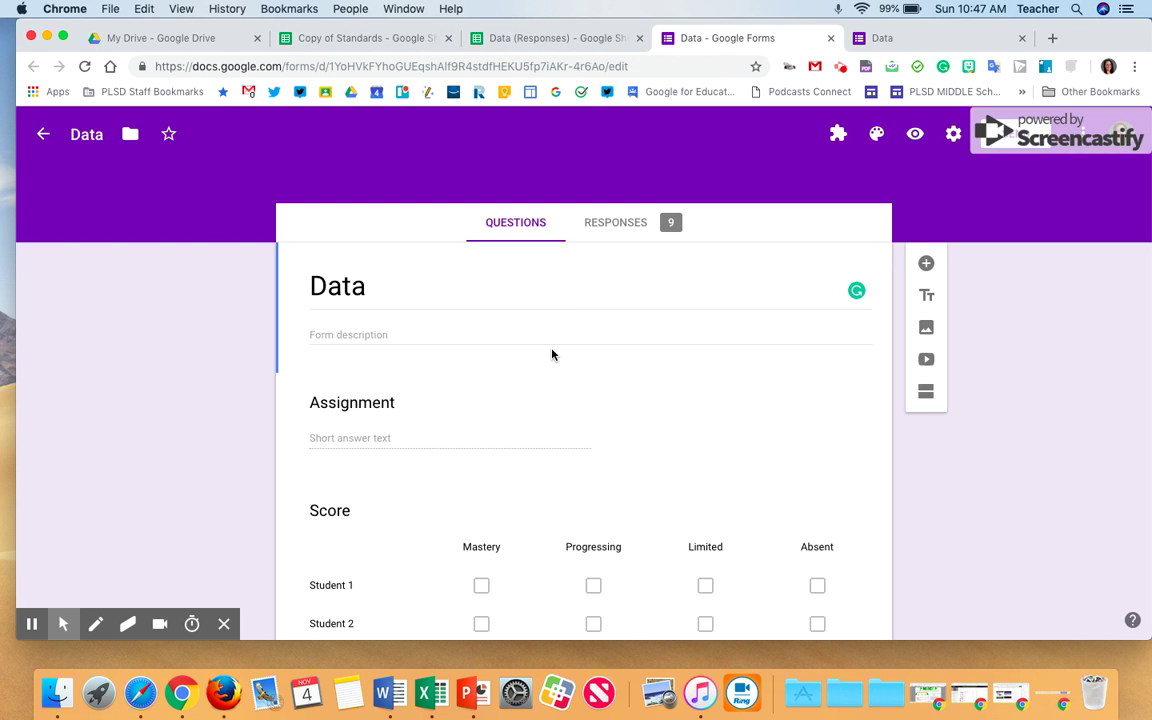
scroll(552, 354, "down", 5)
scroll(551, 354, "up", 4)
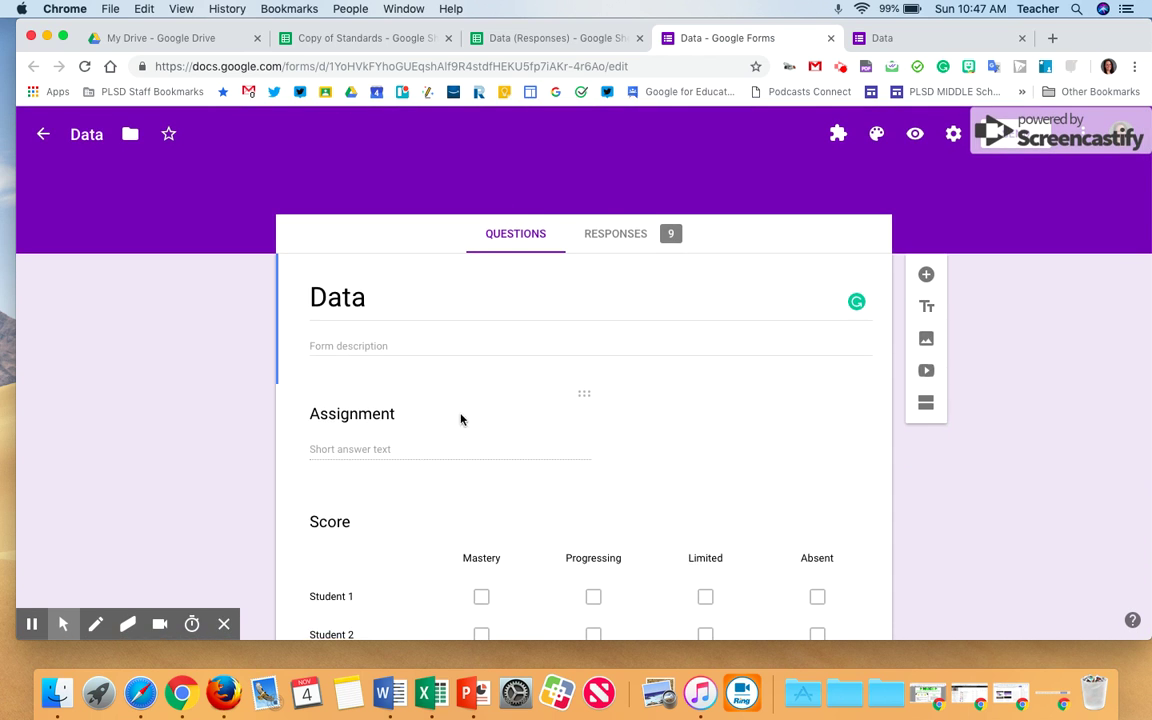
scroll(437, 421, "down", 3)
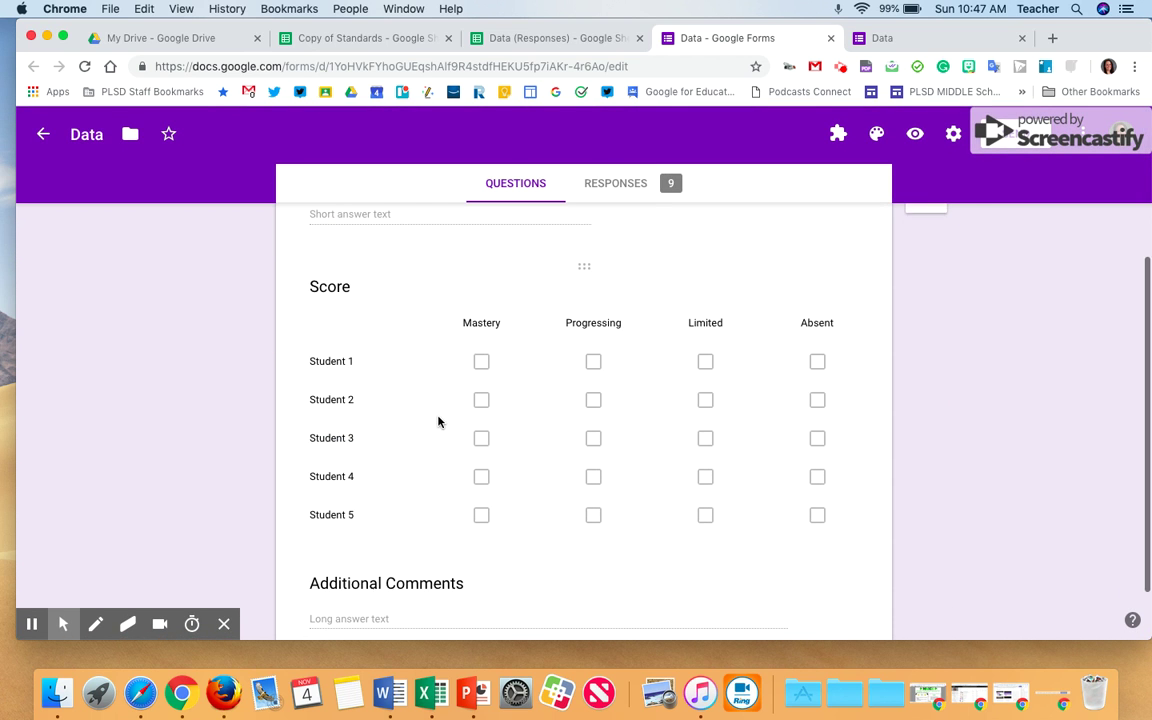
Step: Edit the Score checkbox grid to show rows Student 1–5 and the four mastery-level columns
left_click(334, 412)
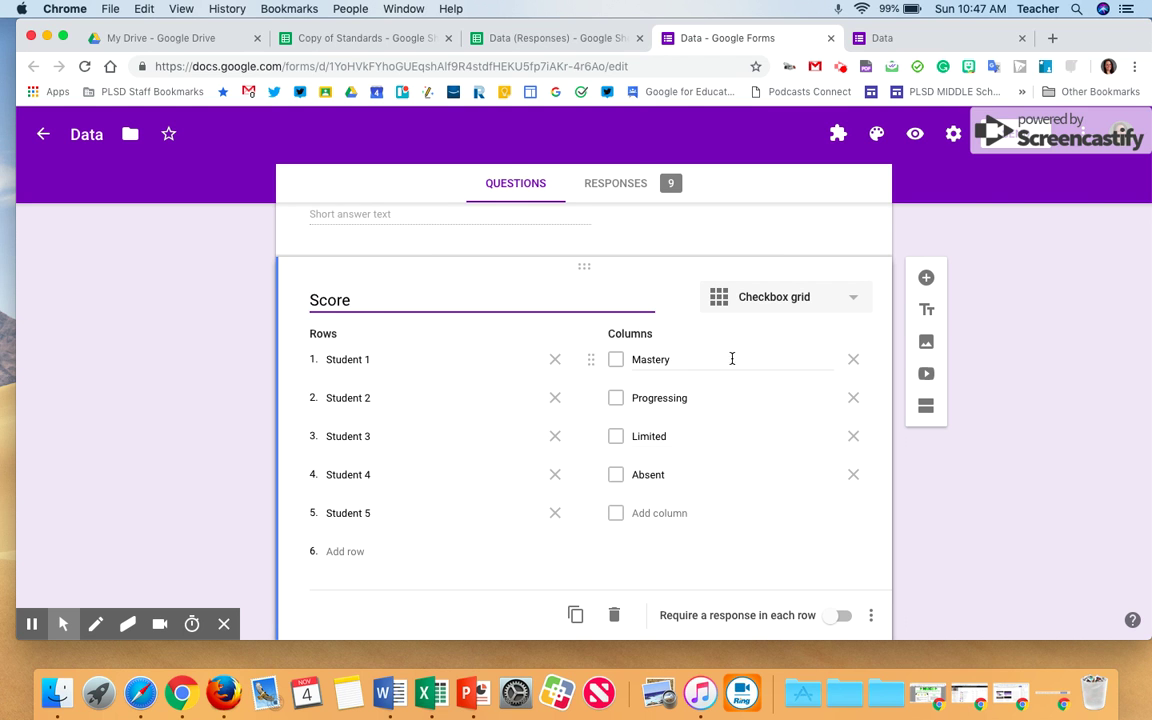
scroll(728, 514, "down", 3)
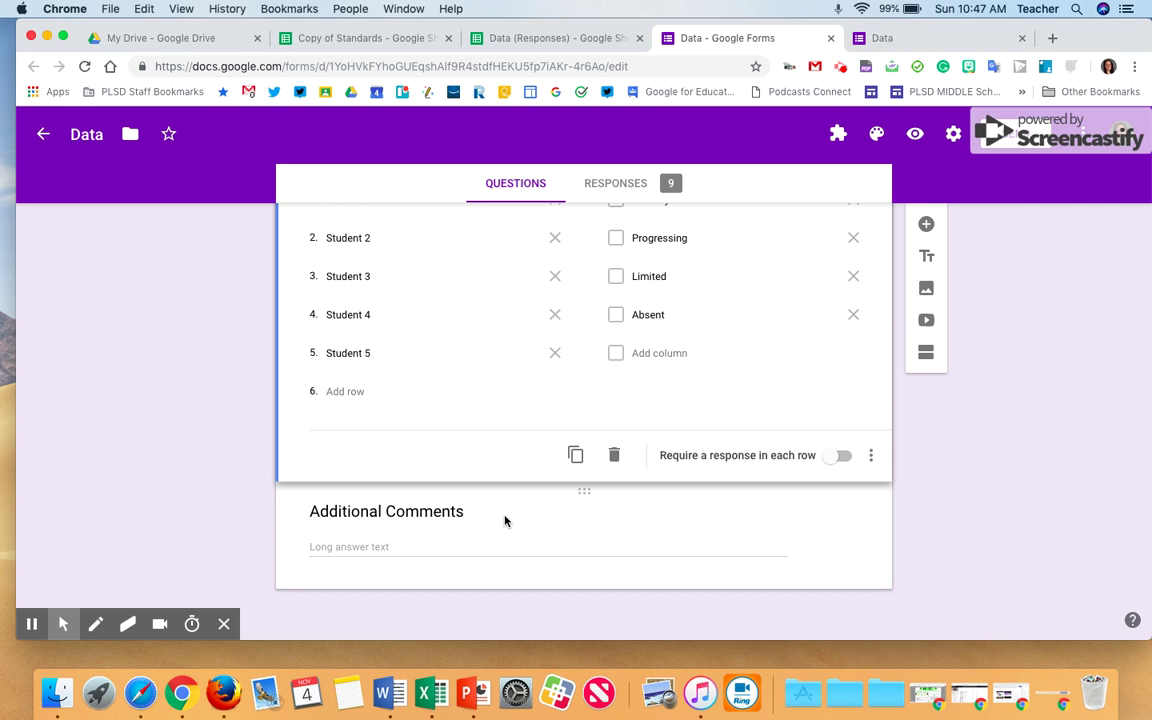
scroll(505, 520, "up", 4)
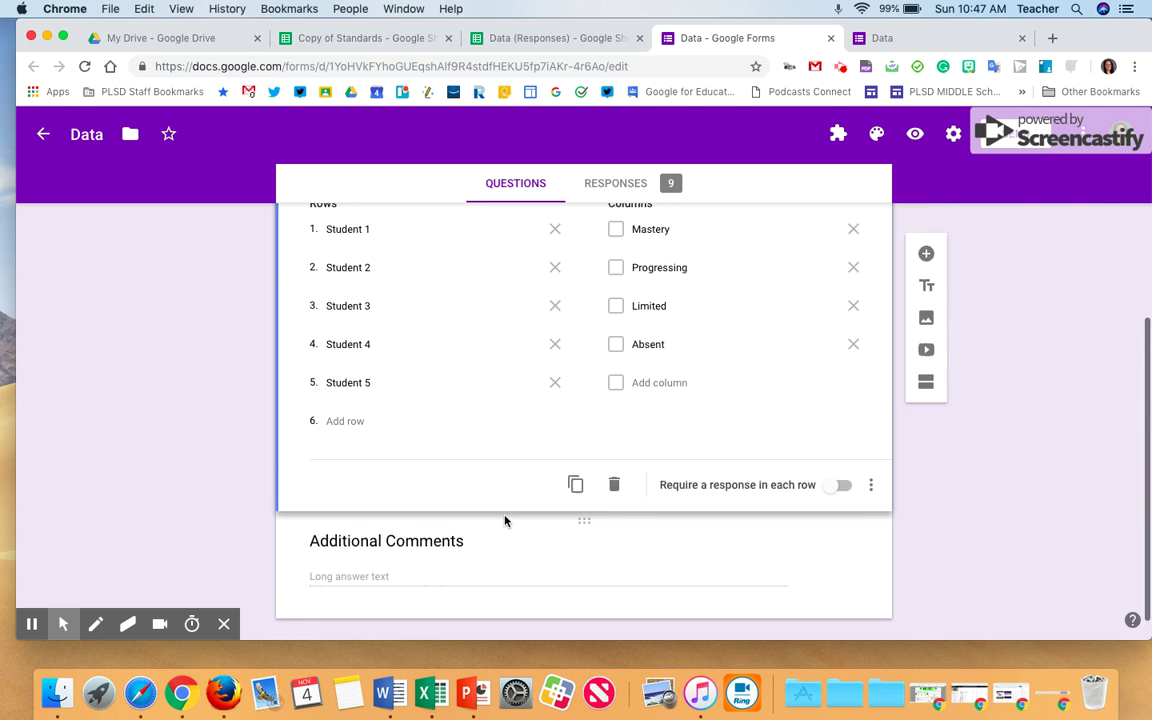
Step: Scroll through the 9-response summary charts and comments
left_click(636, 193)
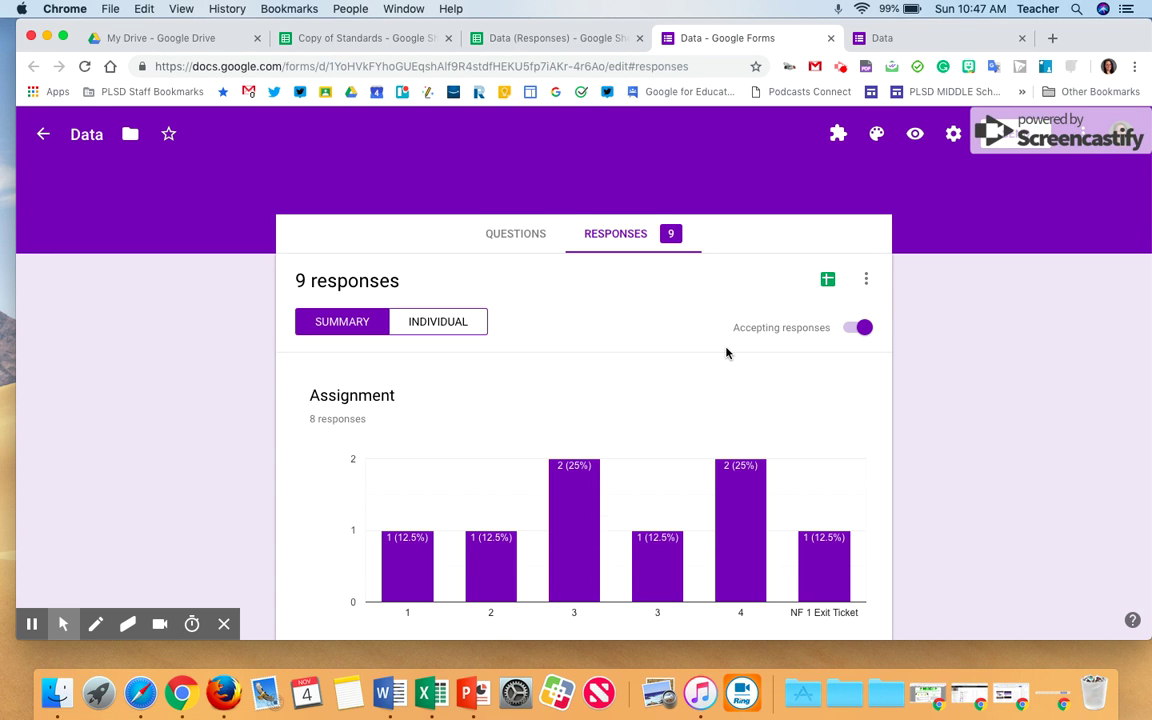
scroll(725, 352, "down", 10)
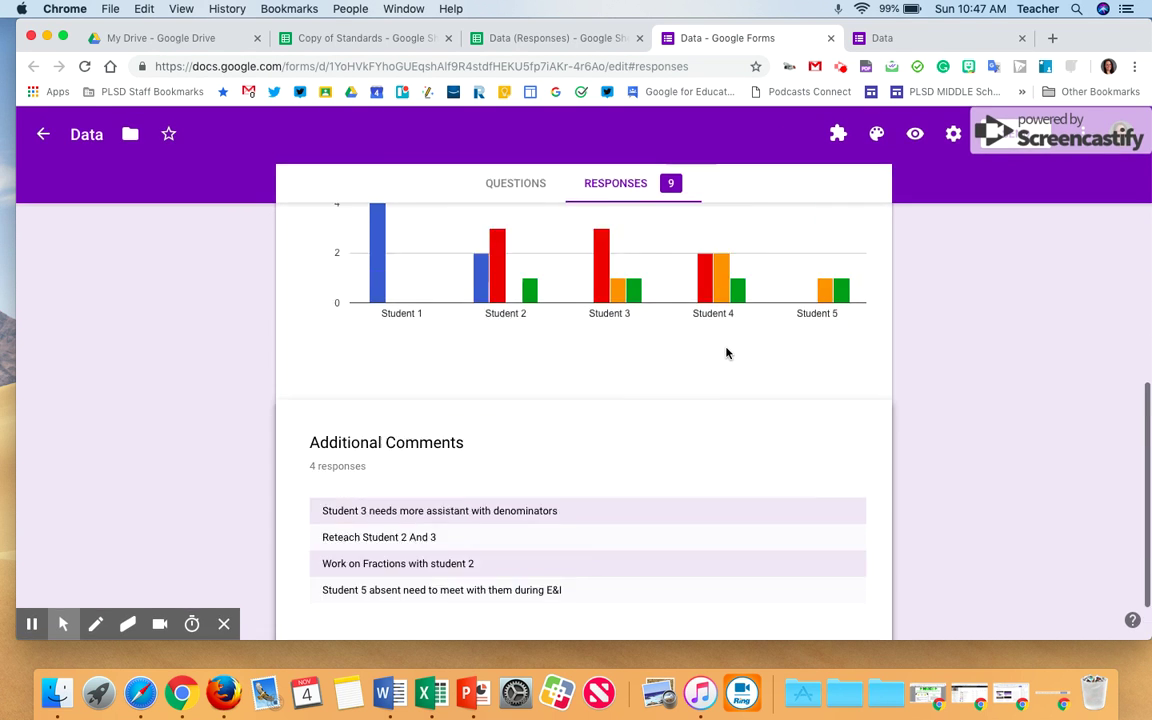
scroll(727, 352, "up", 3)
scroll(727, 352, "down", 4)
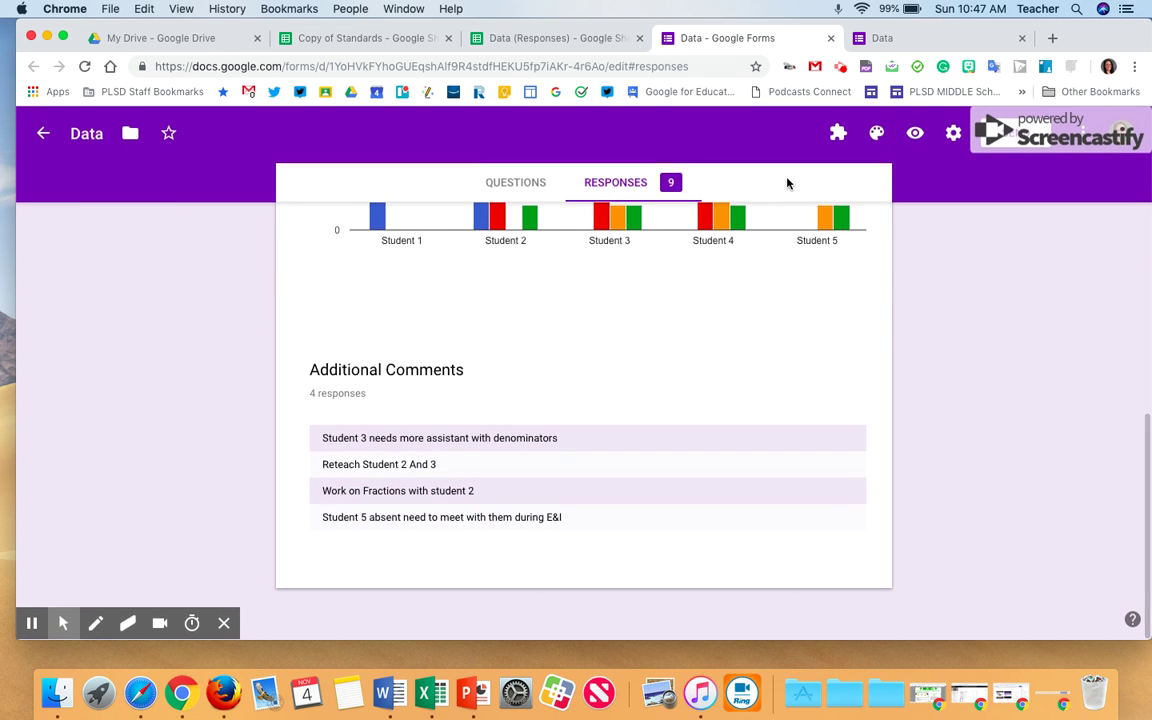
Step: Close the response-recorded page and the form editor with Cmd+W
left_click(885, 45)
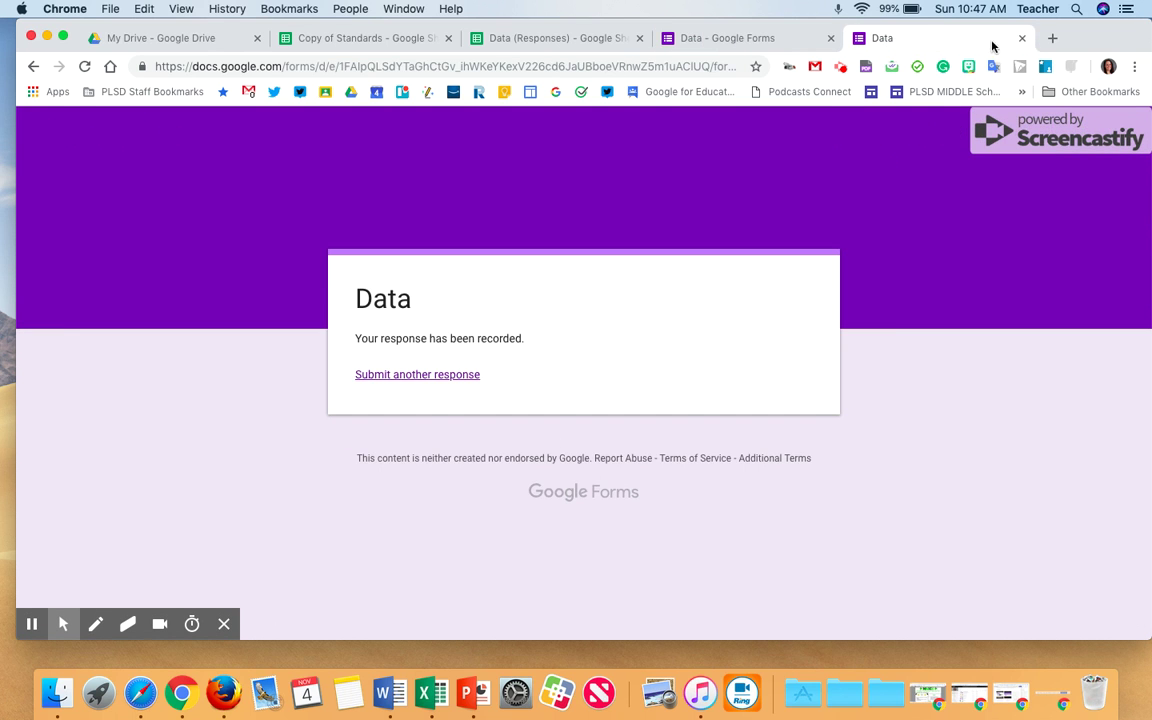
key("super+w")
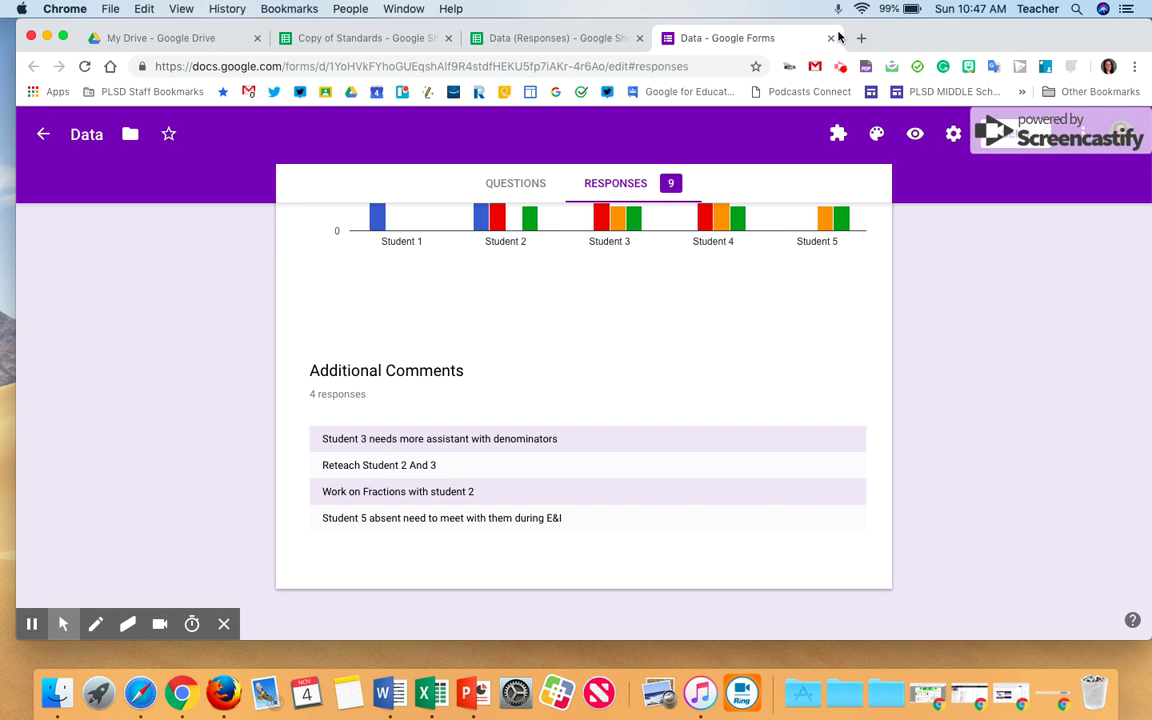
key("super+w")
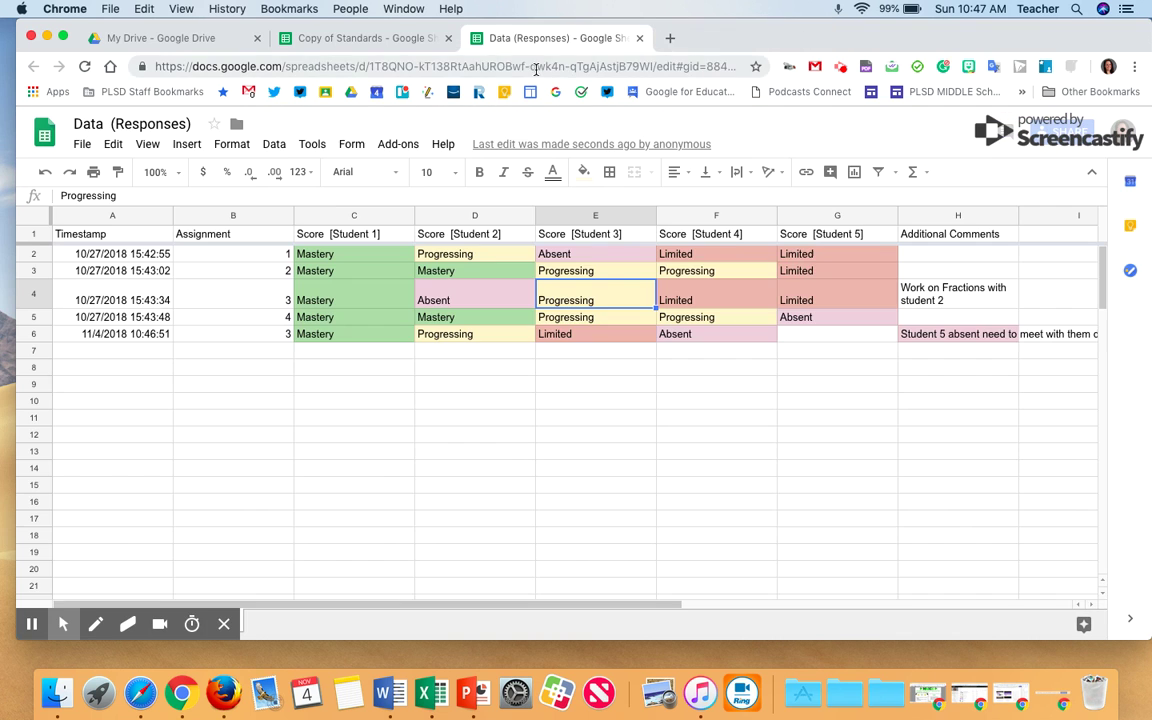
Step: Select the whole Data (Responses) sheet and open Format > Conditional formatting
left_click(32, 216)
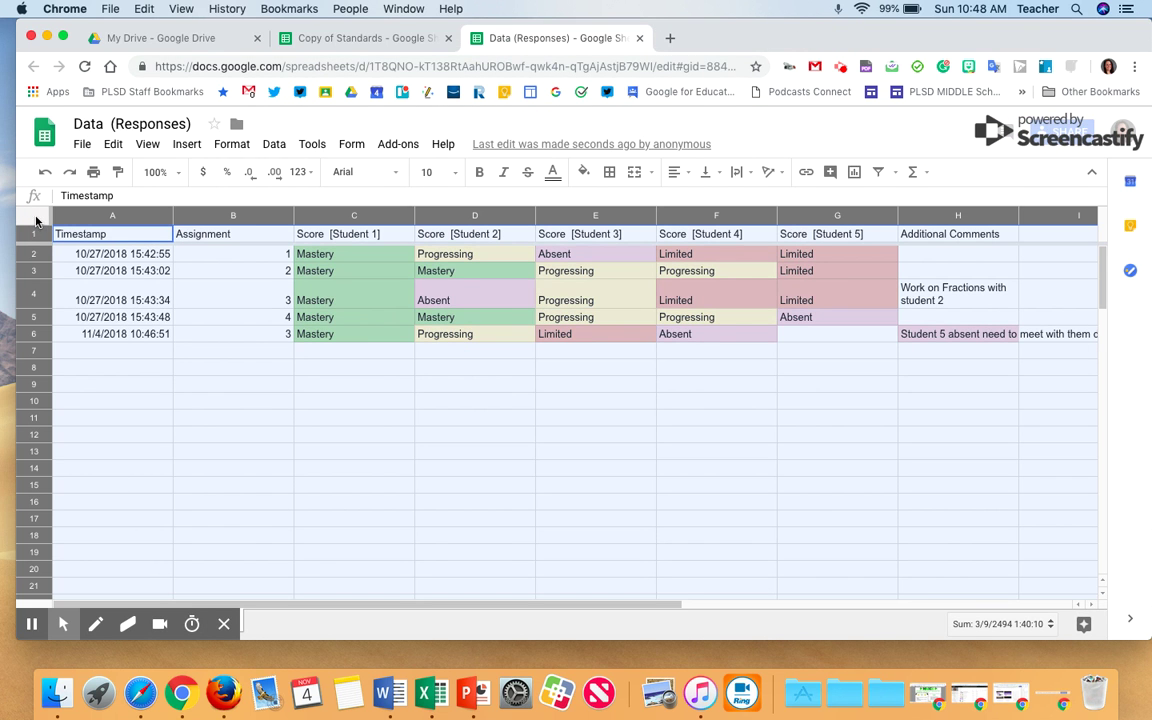
left_click(186, 144)
mouse_move(239, 144)
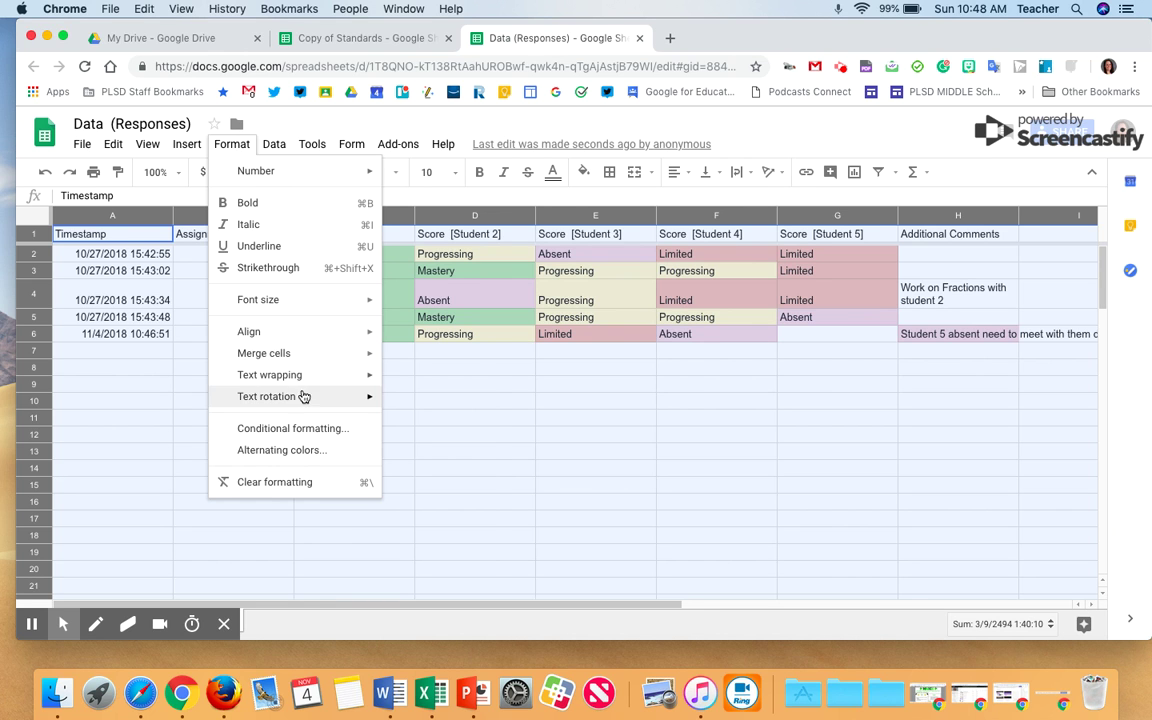
left_click(300, 428)
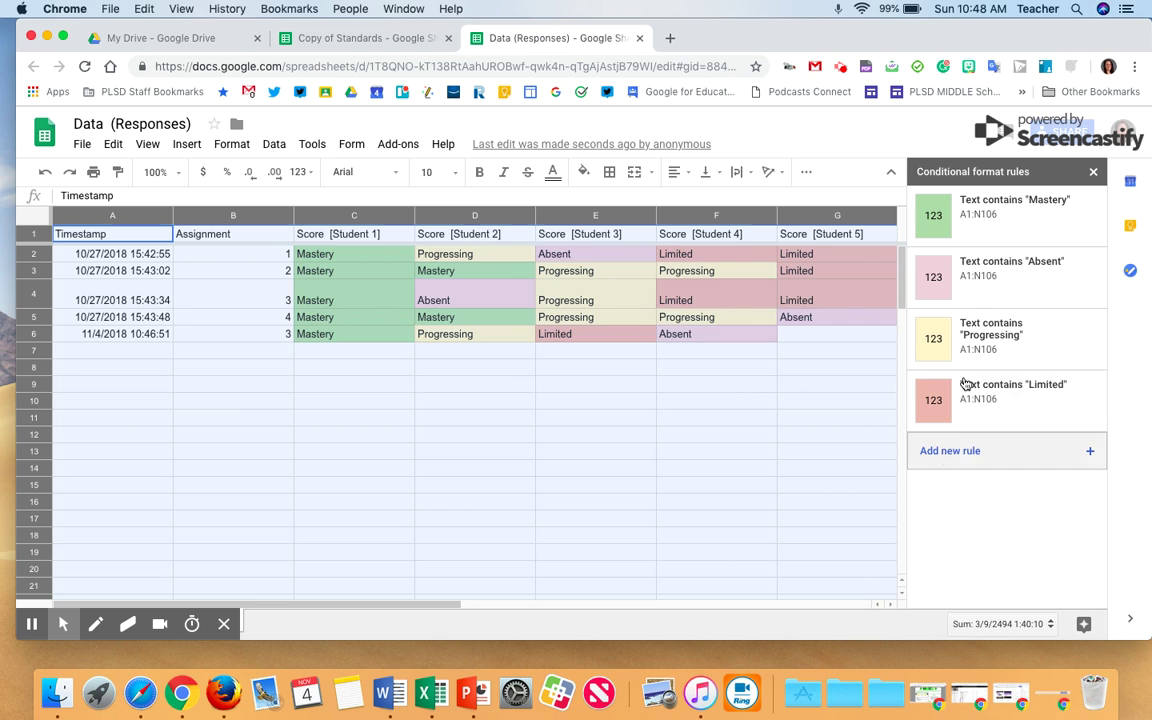
Step: Draft a Text contains rule, look at fill colours, then cancel it and deselect the sheet
left_click(966, 450)
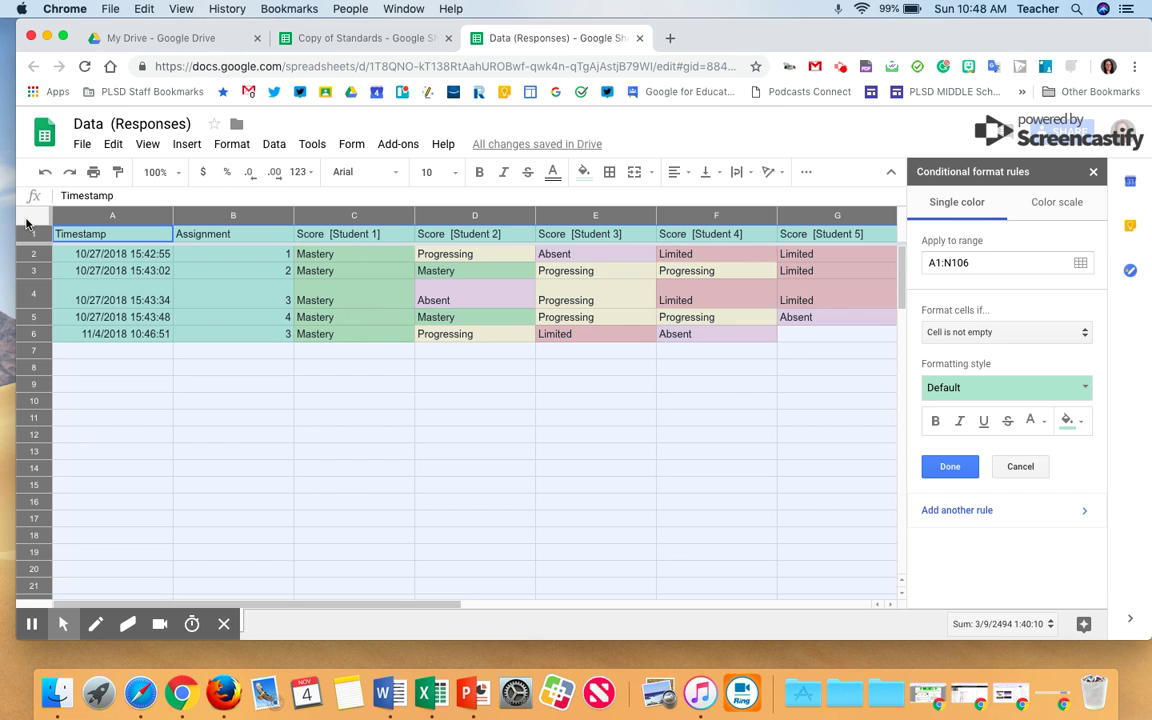
left_click(951, 333)
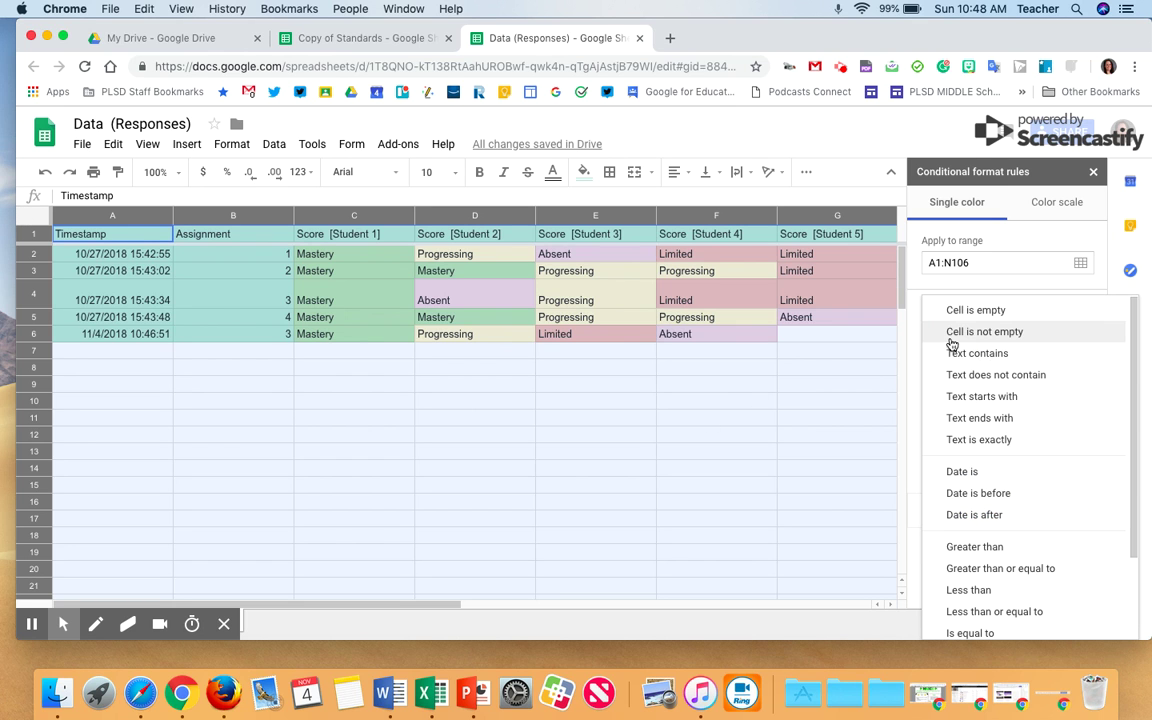
left_click(957, 358)
left_click(985, 362)
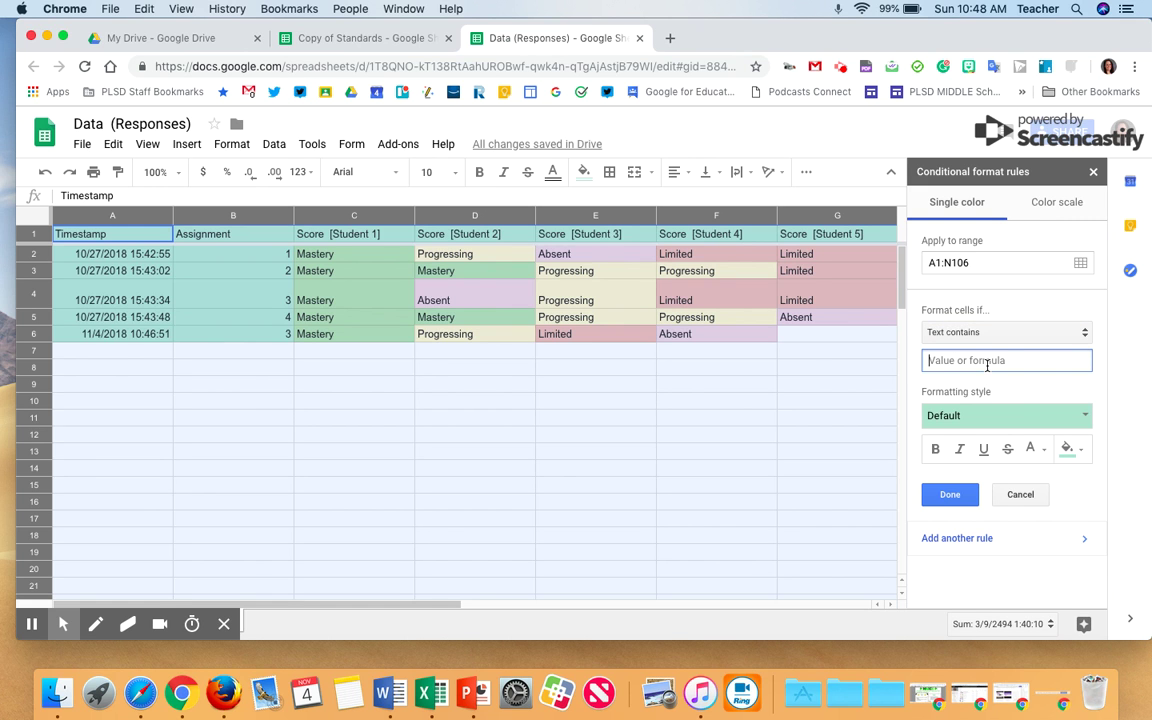
left_click(1067, 448)
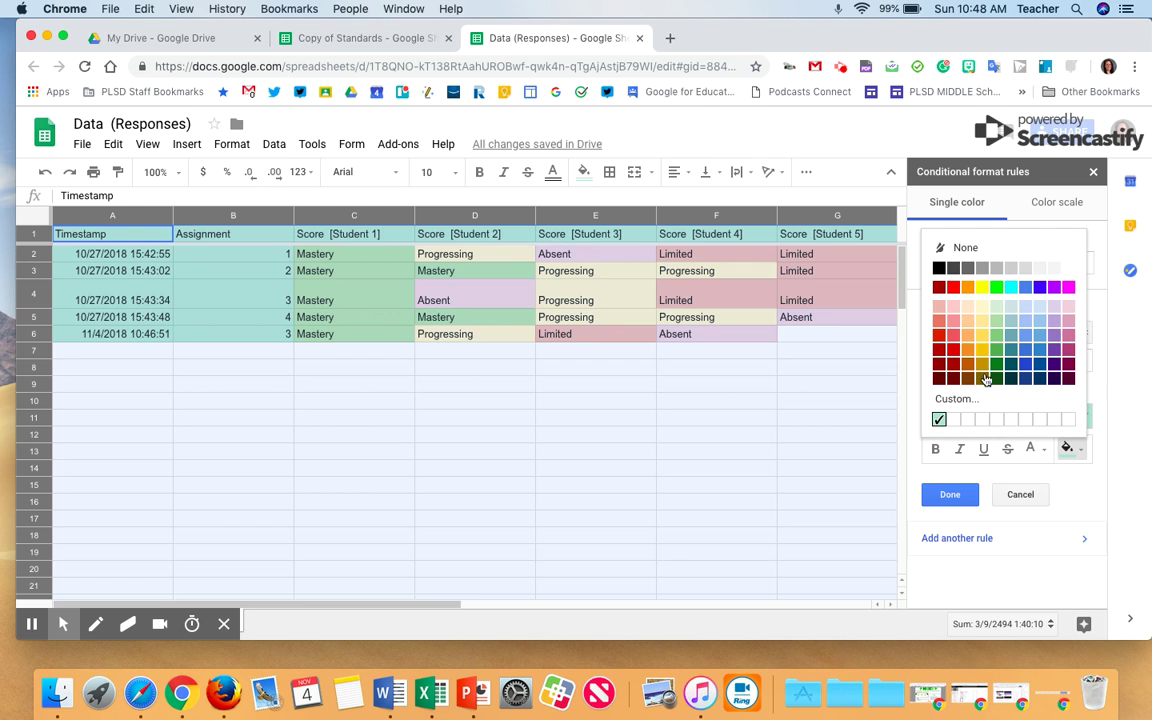
left_click(1035, 500)
left_click(1035, 500)
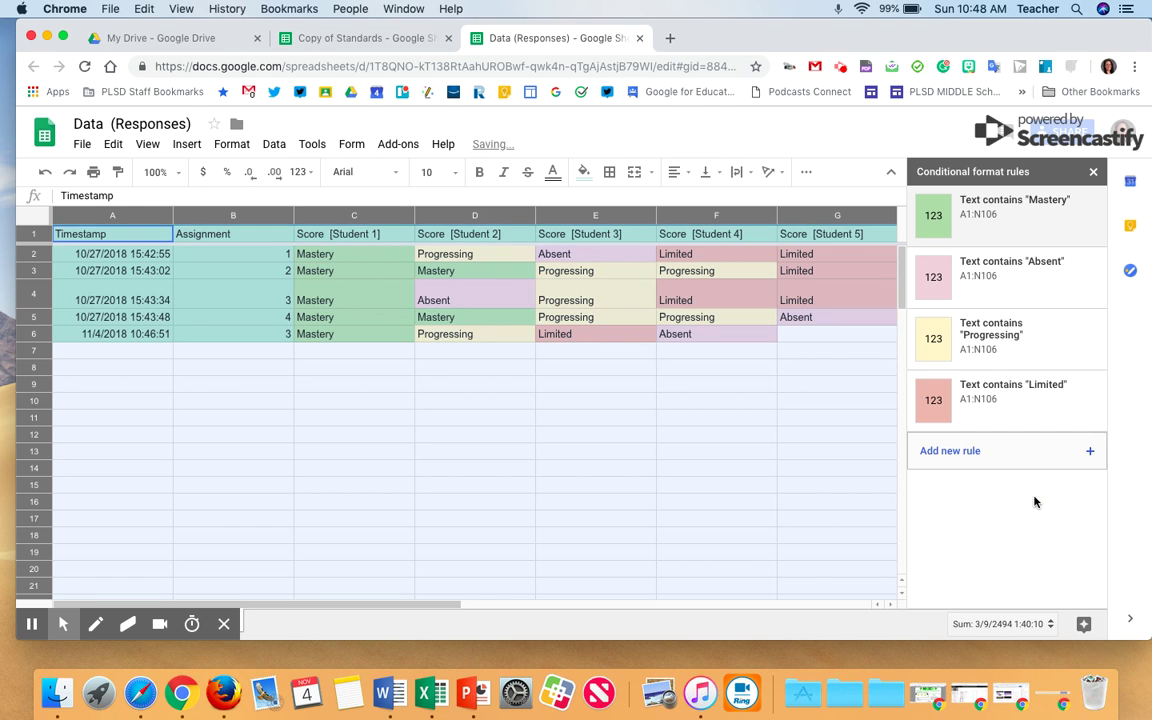
left_click(717, 404)
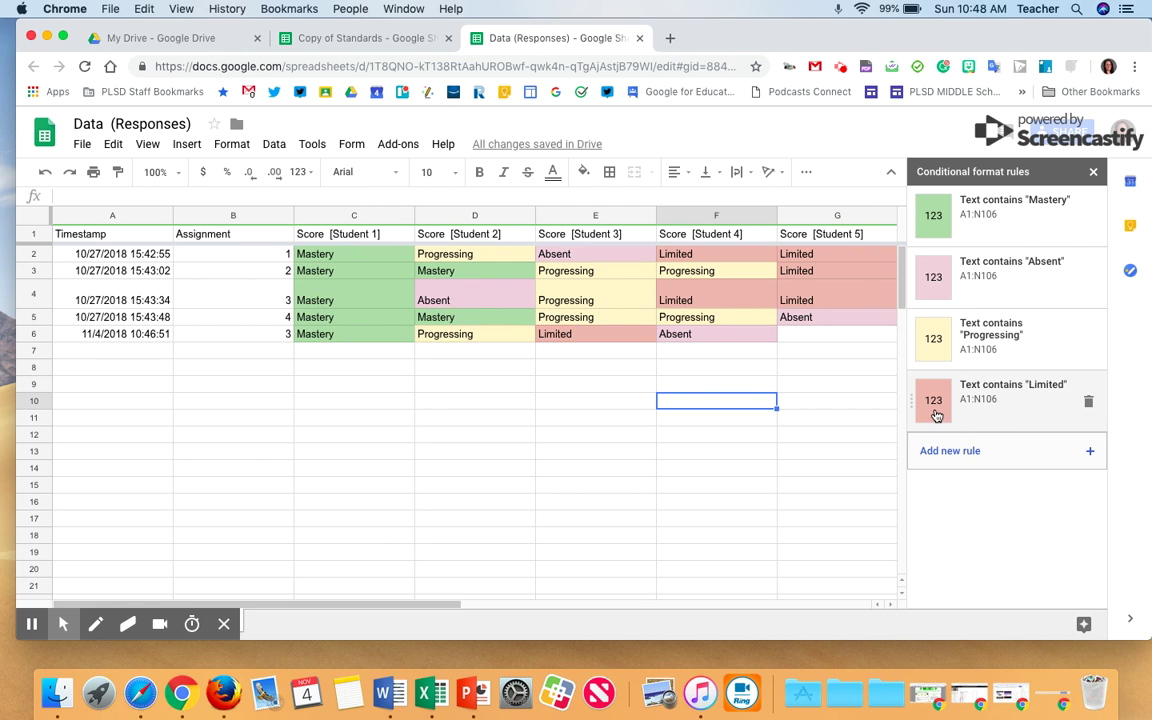
Step: Reselect the sheet, draft another Text contains rule, then discard it
left_click(30, 217)
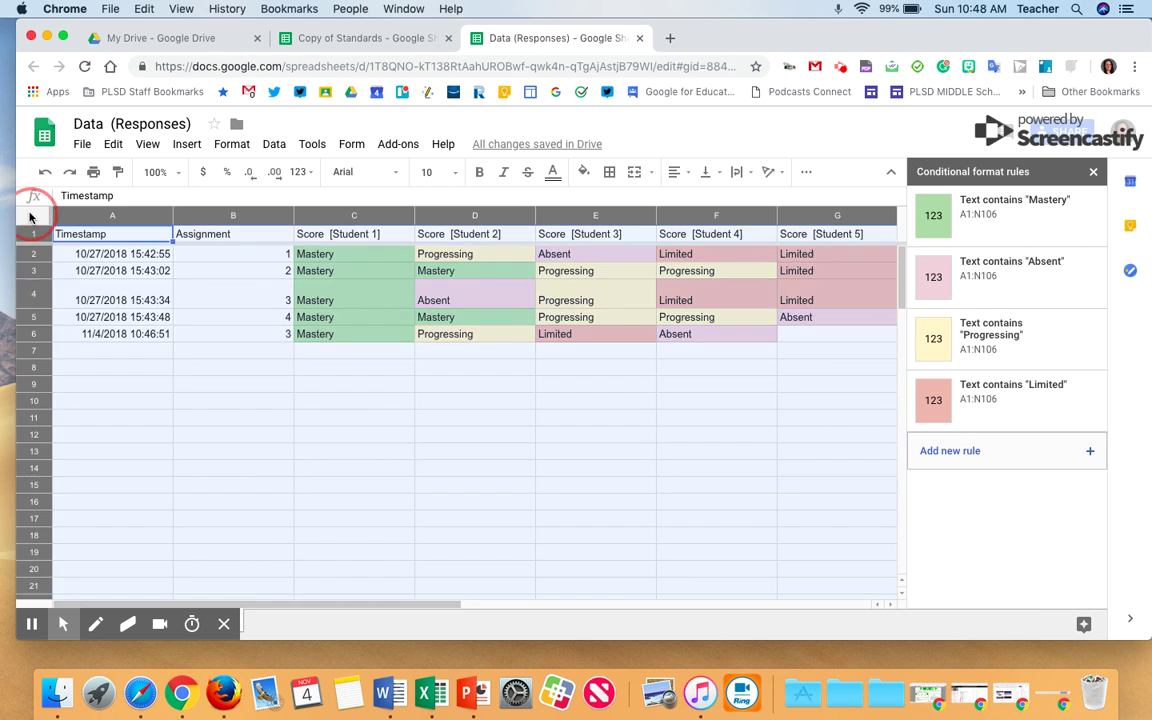
left_click(956, 450)
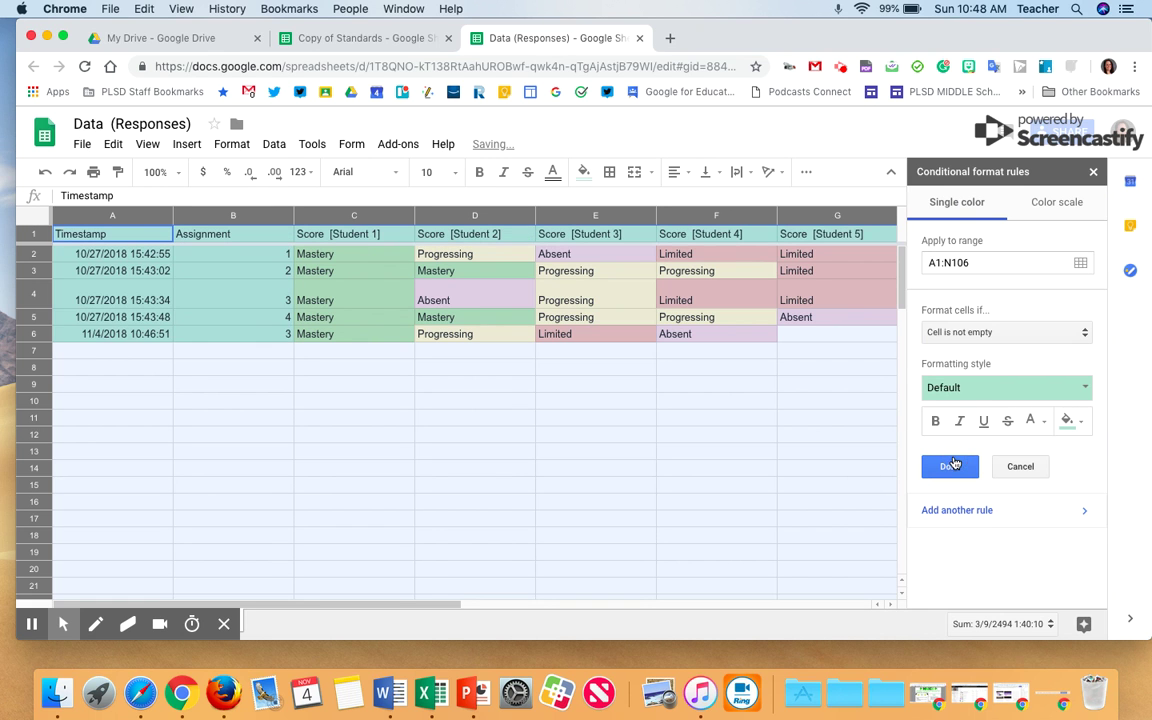
left_click(991, 335)
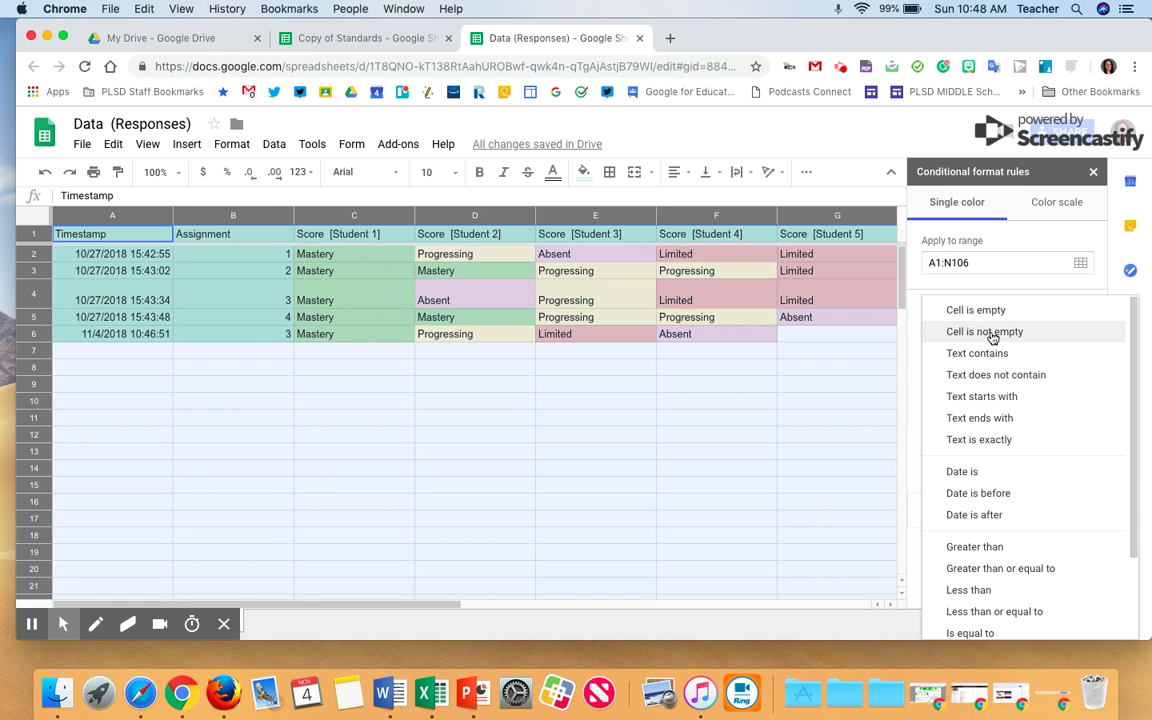
left_click(990, 355)
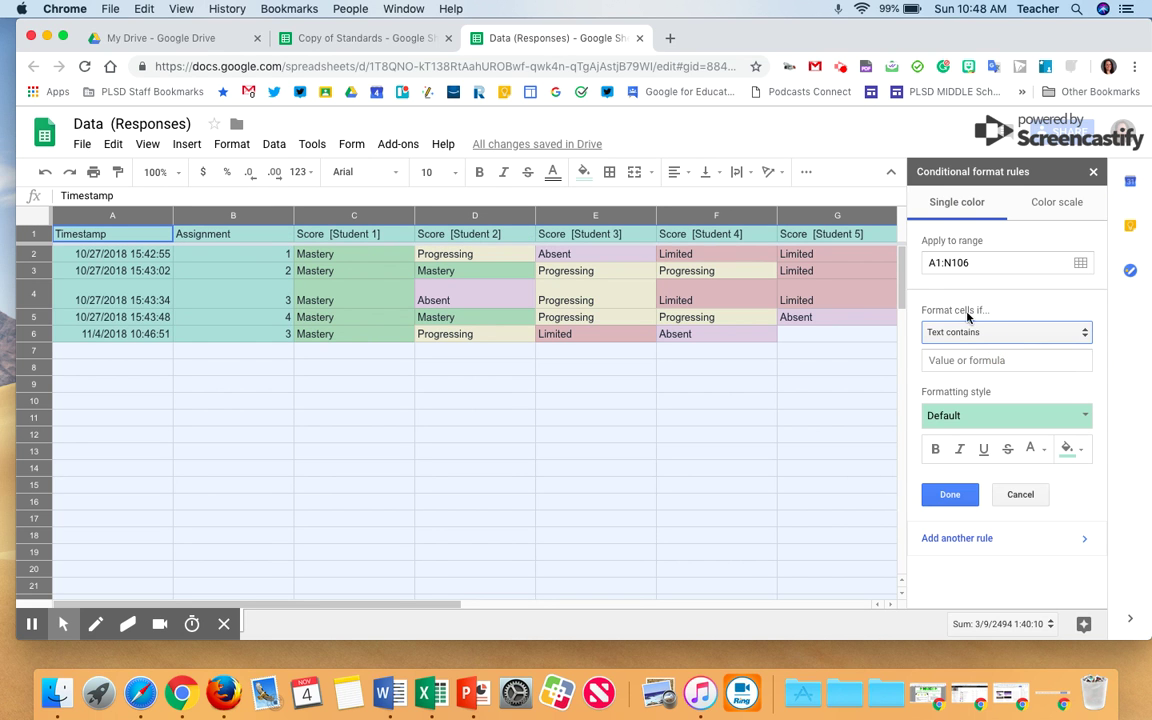
left_click(1067, 449)
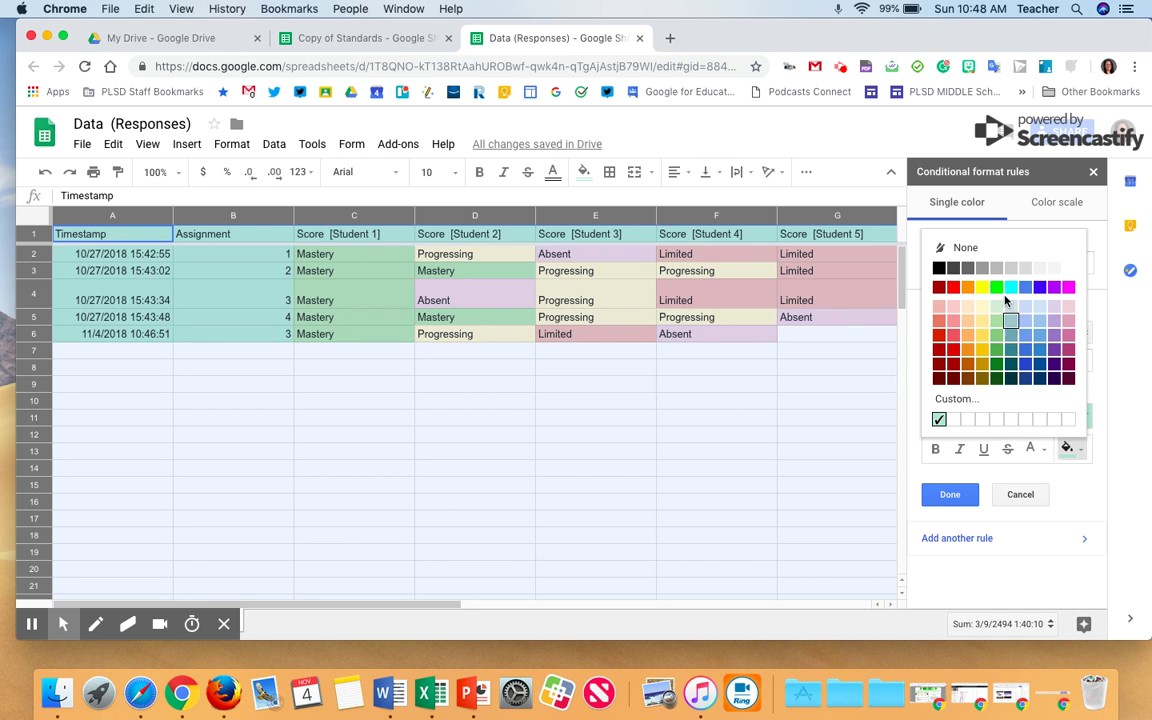
left_click(1067, 450)
left_click(1012, 359)
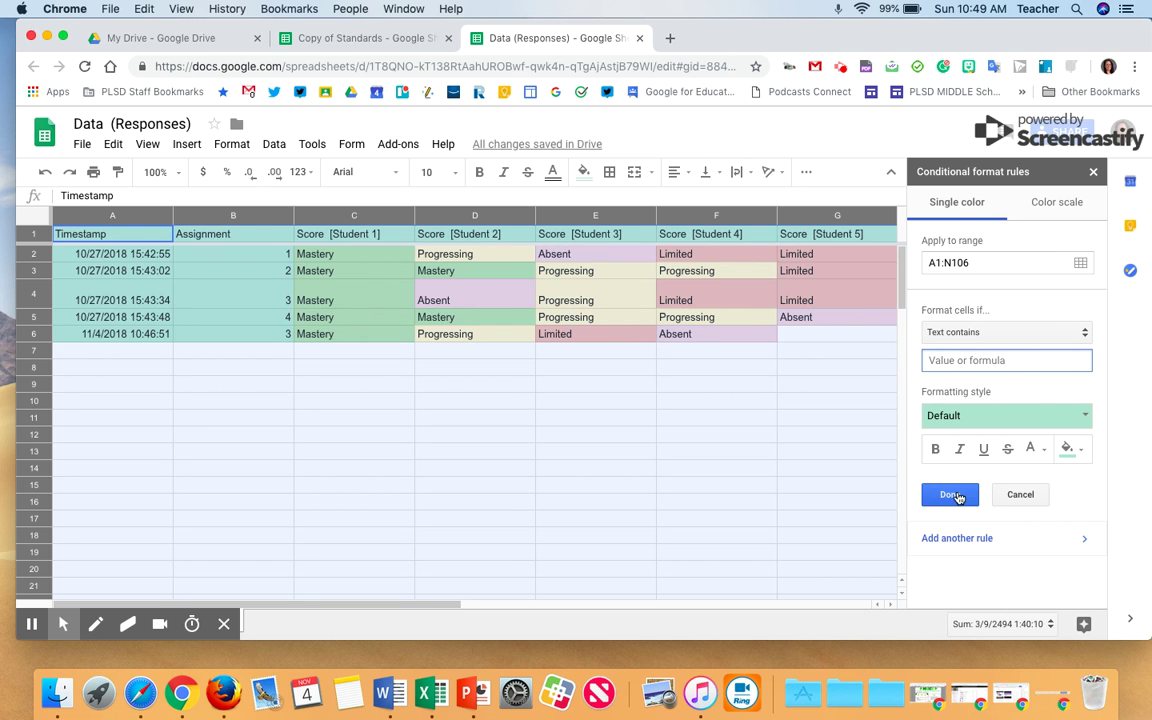
left_click(1024, 496)
Step: Draft a Text contains rule with dark teal fill, discard it, and close the rules panel
left_click(947, 458)
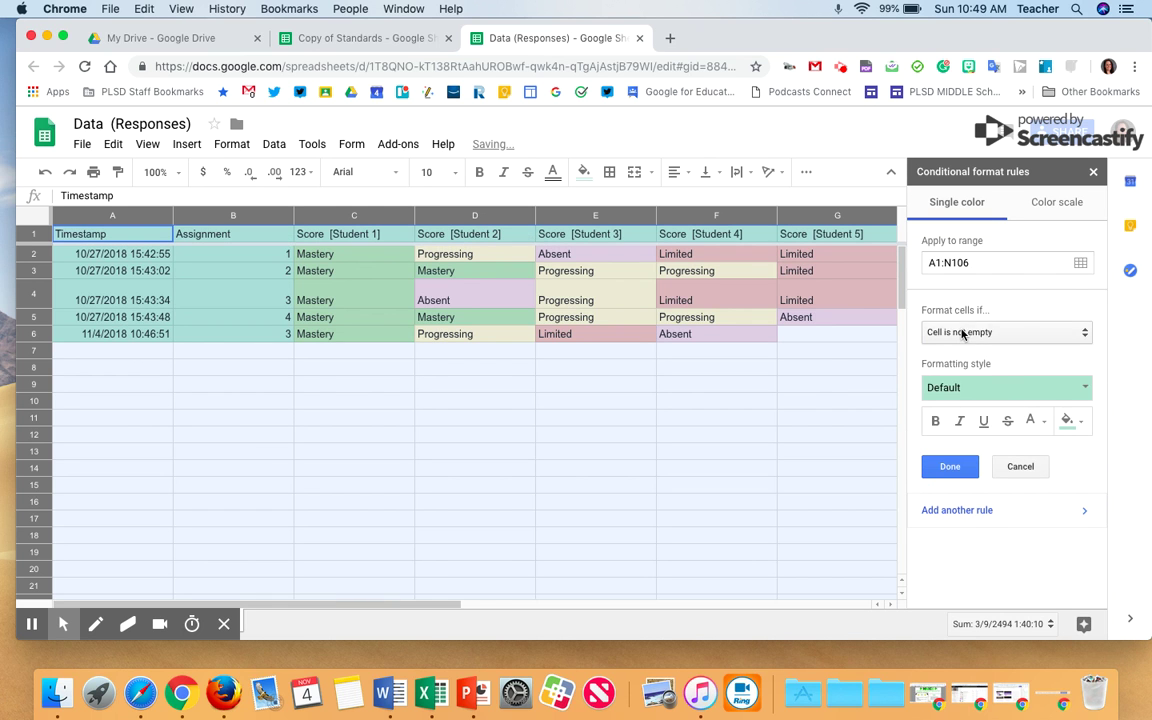
left_click(962, 334)
left_click(956, 356)
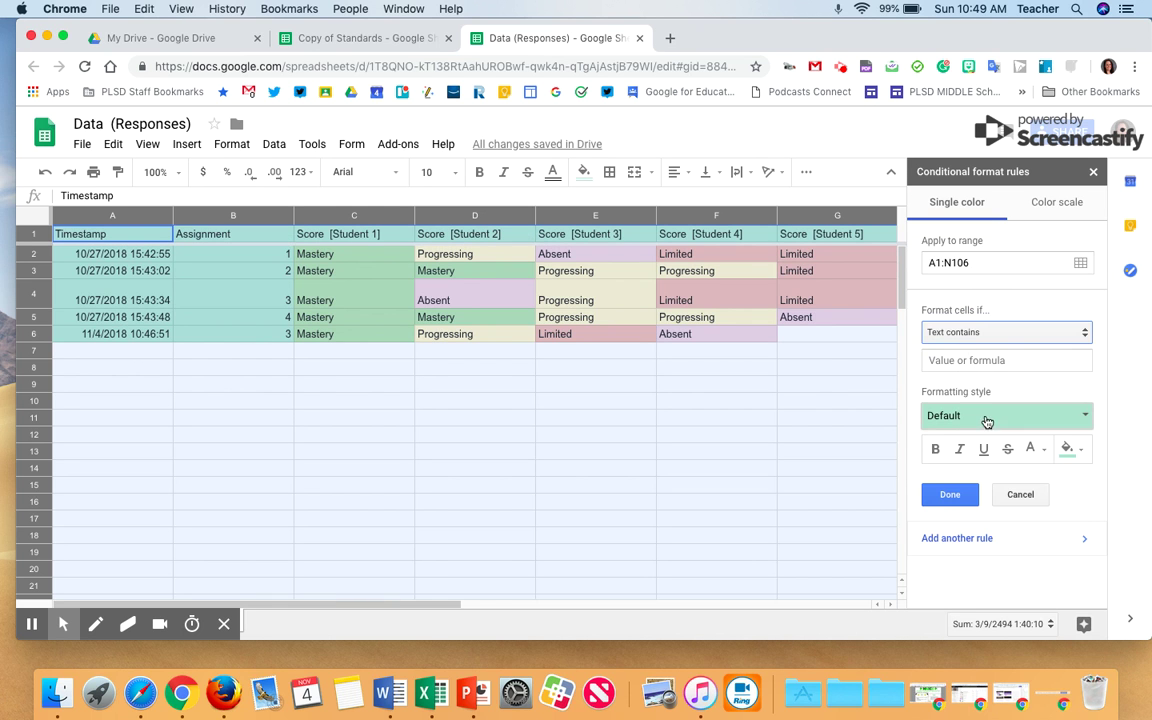
left_click(1030, 360)
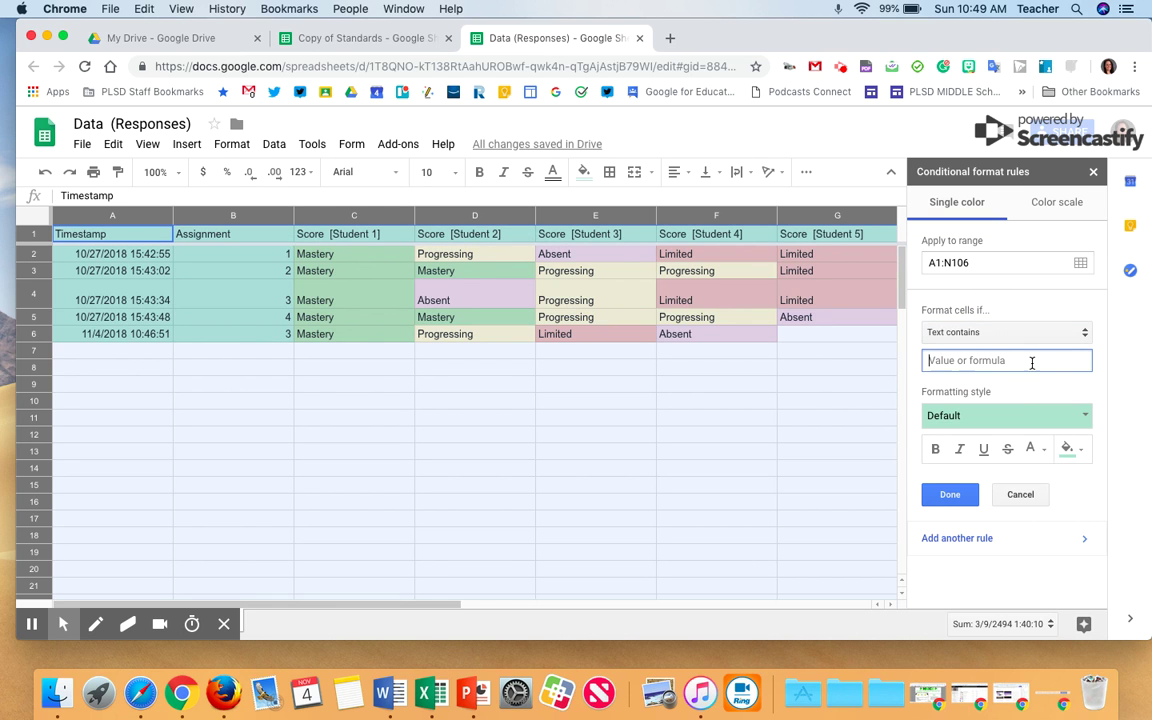
left_click(1068, 452)
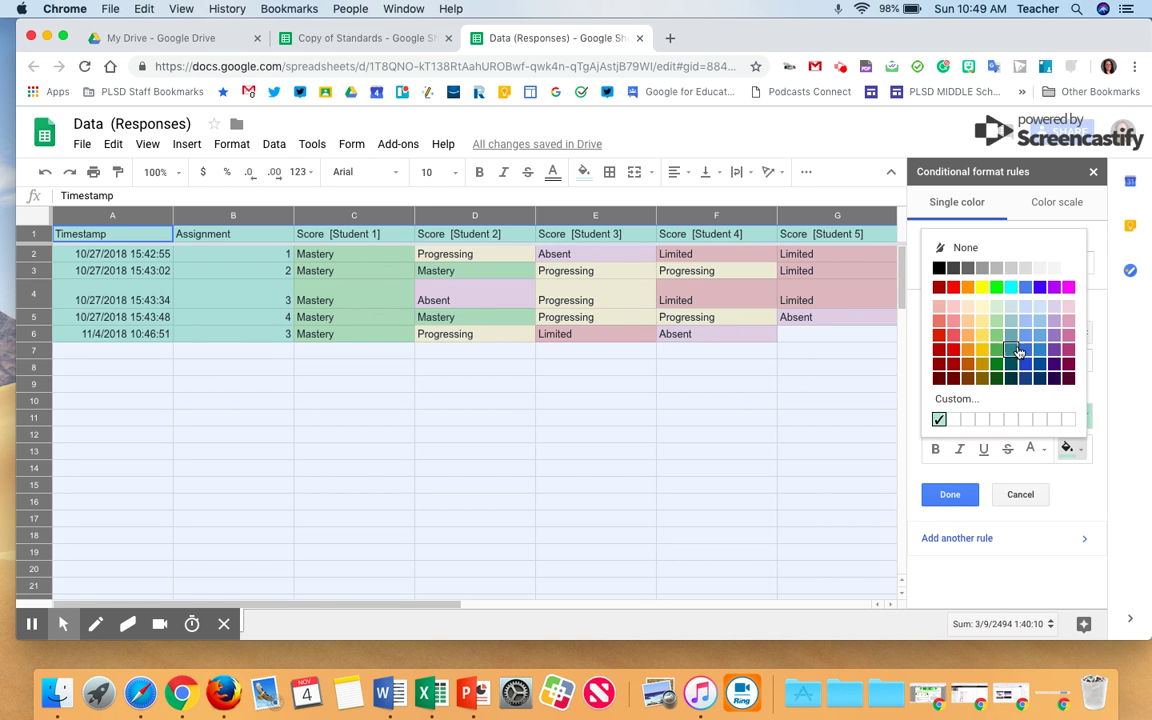
left_click(1017, 350)
left_click(1020, 494)
left_click(1093, 171)
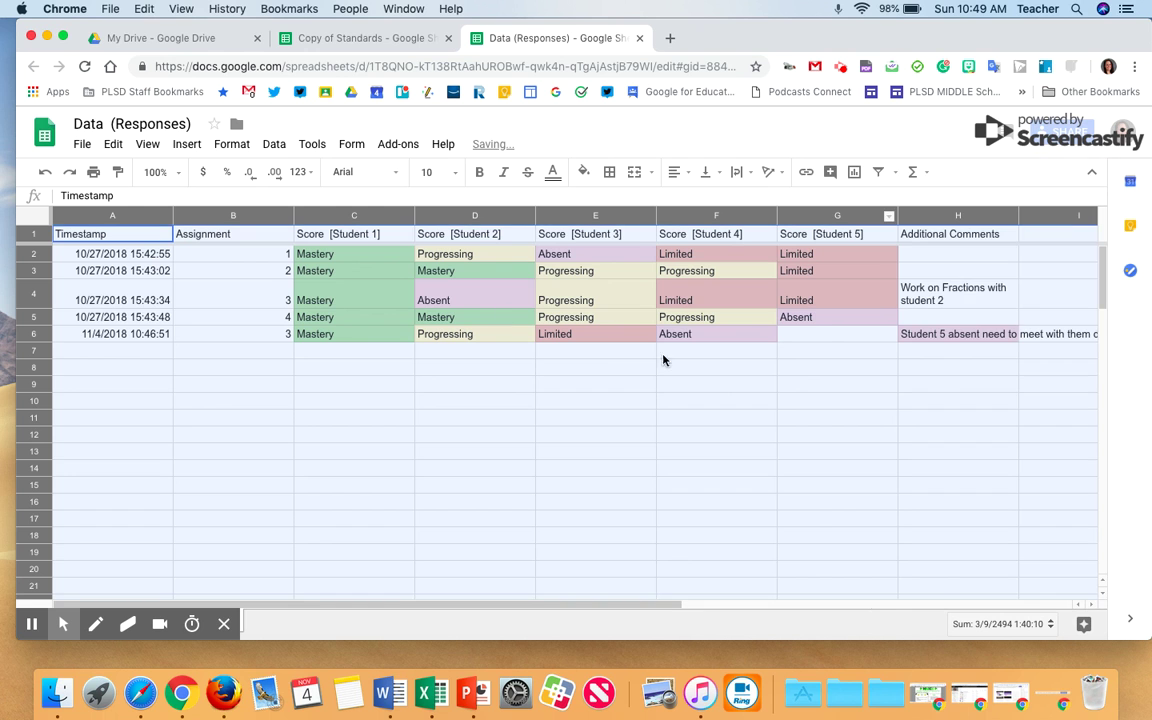
left_click(393, 40)
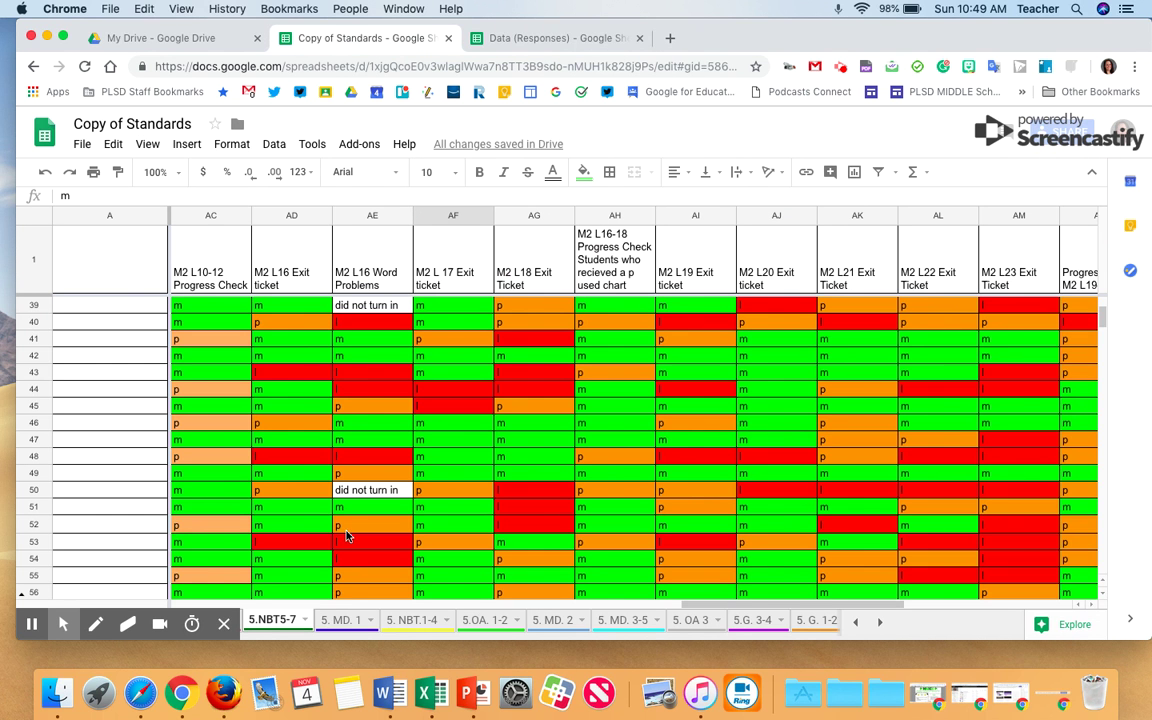
left_click(305, 620)
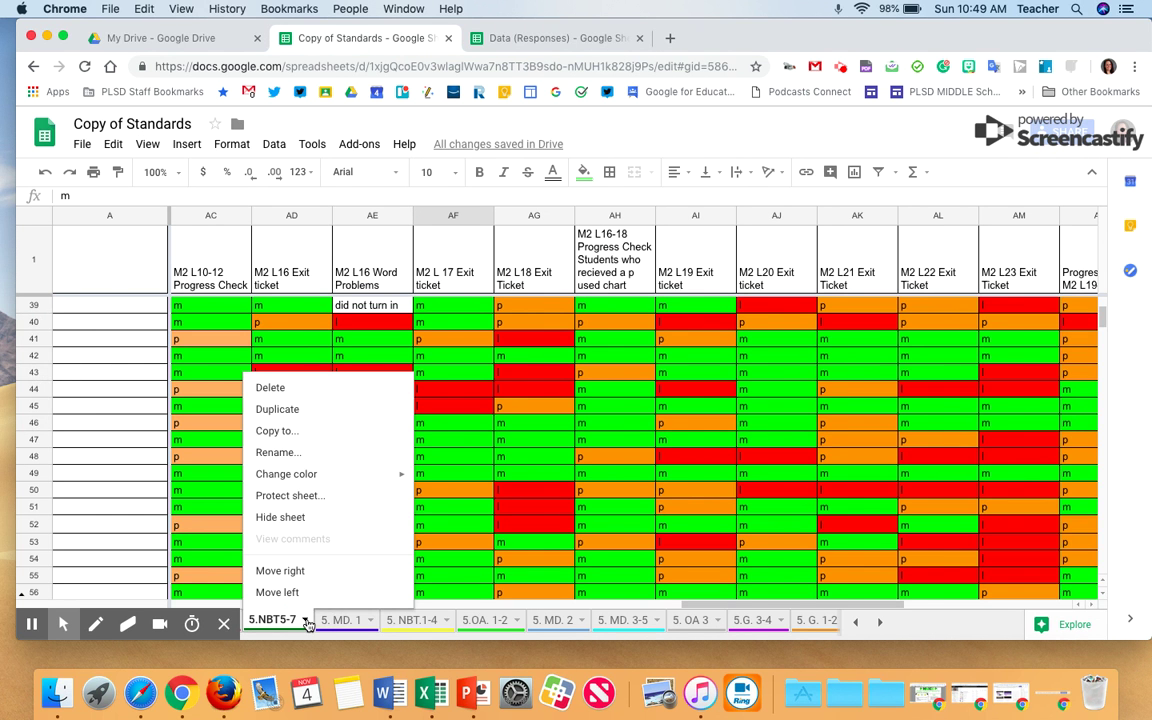
left_click(342, 622)
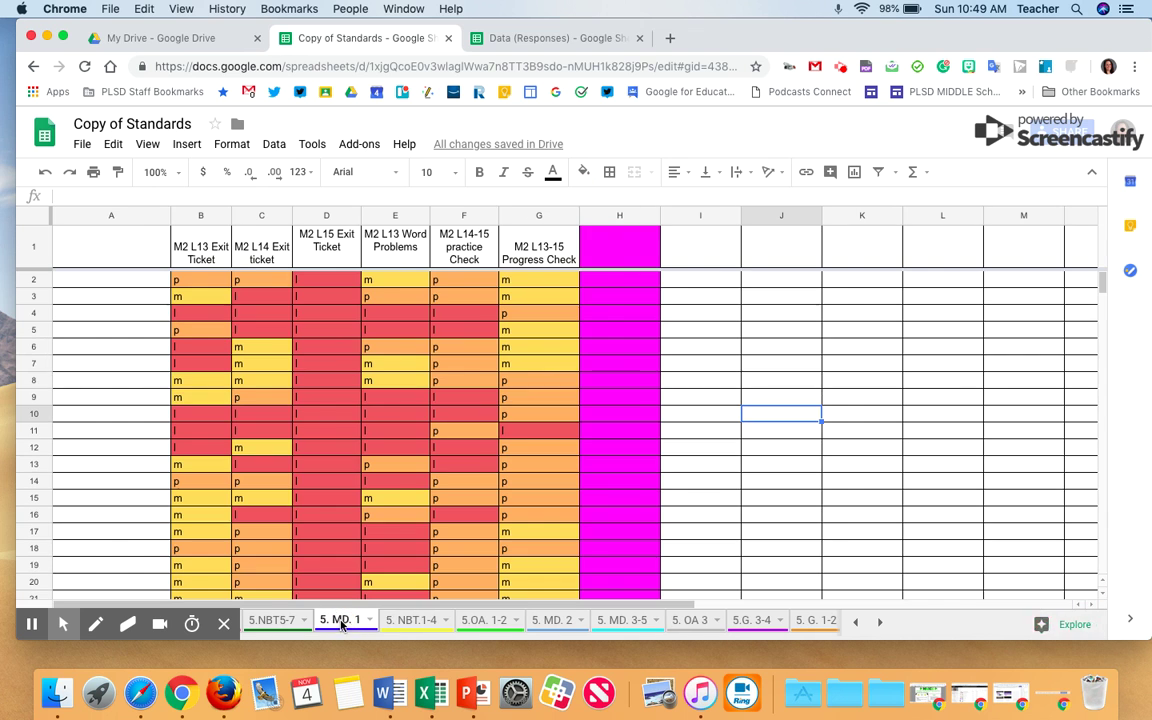
left_click(413, 622)
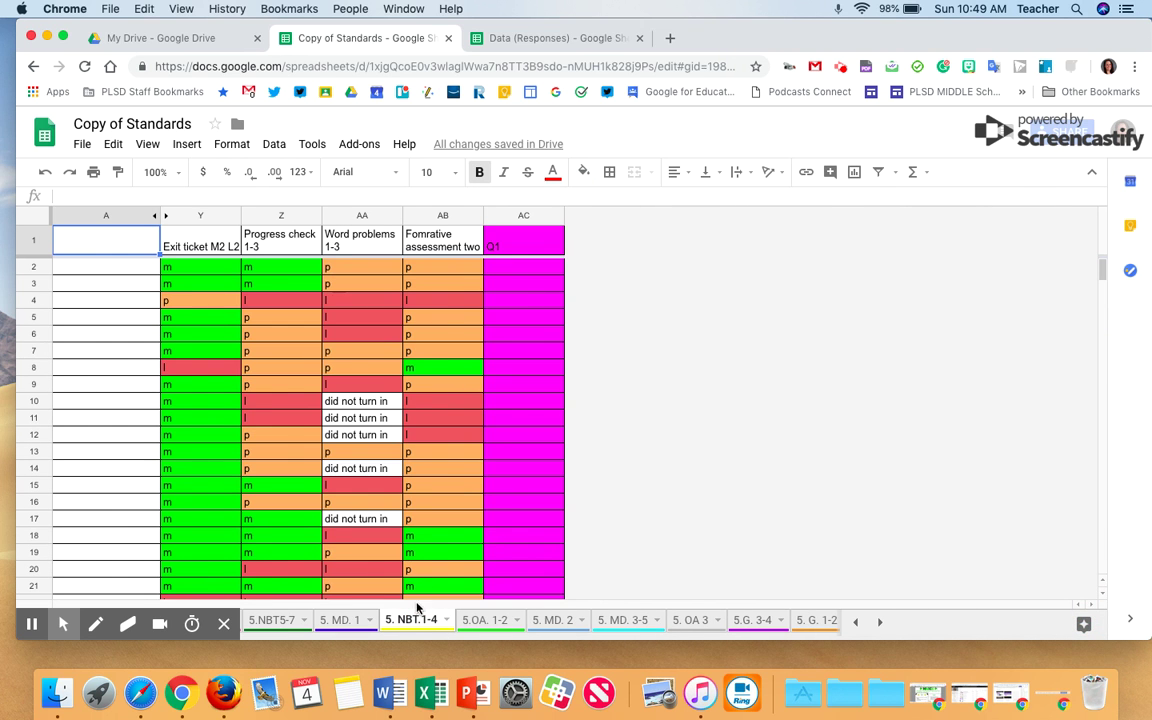
left_click(479, 622)
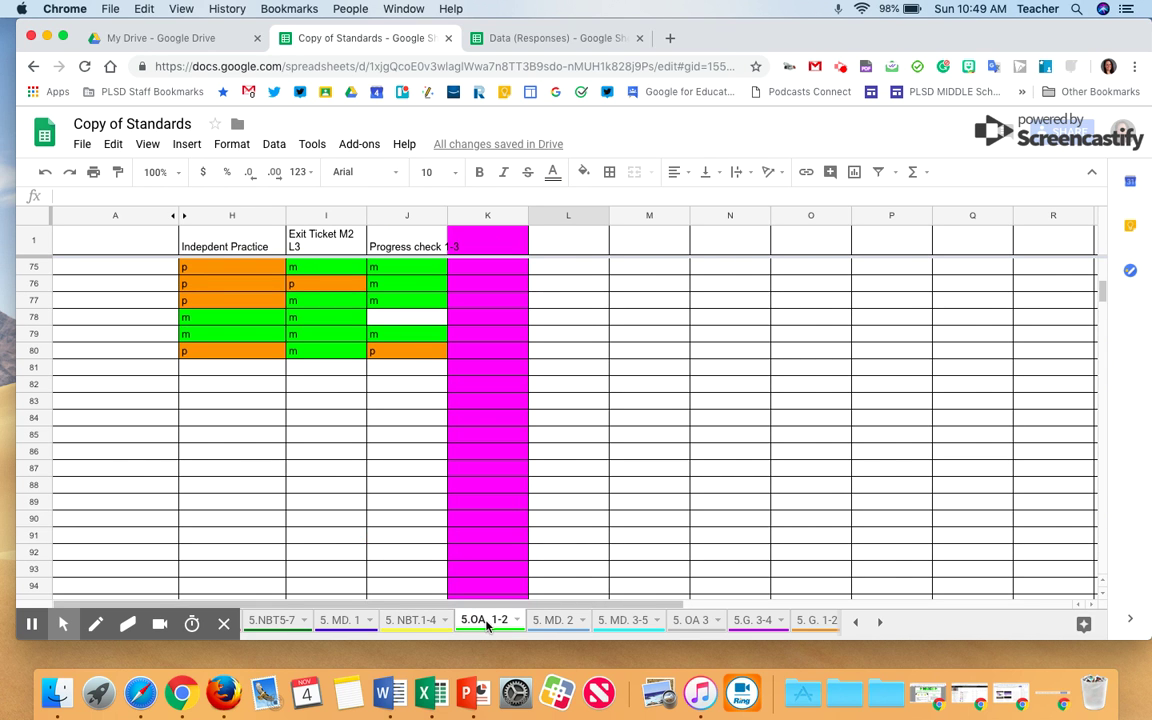
left_click(33, 213)
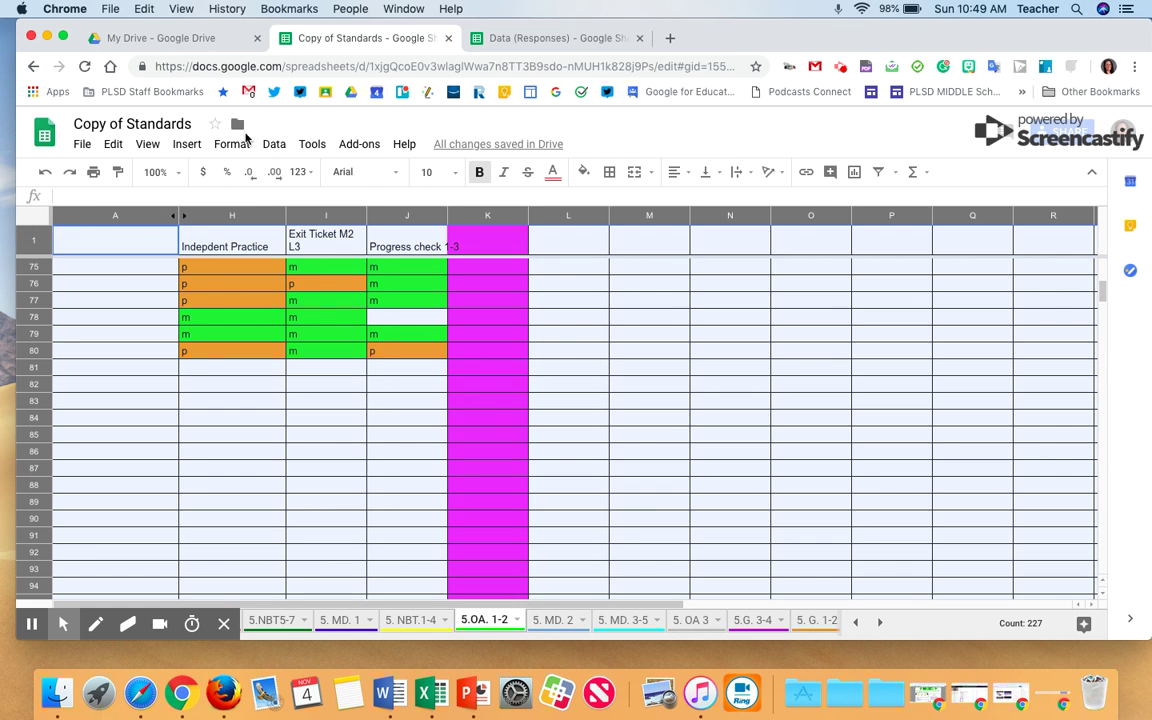
left_click(232, 144)
left_click(305, 428)
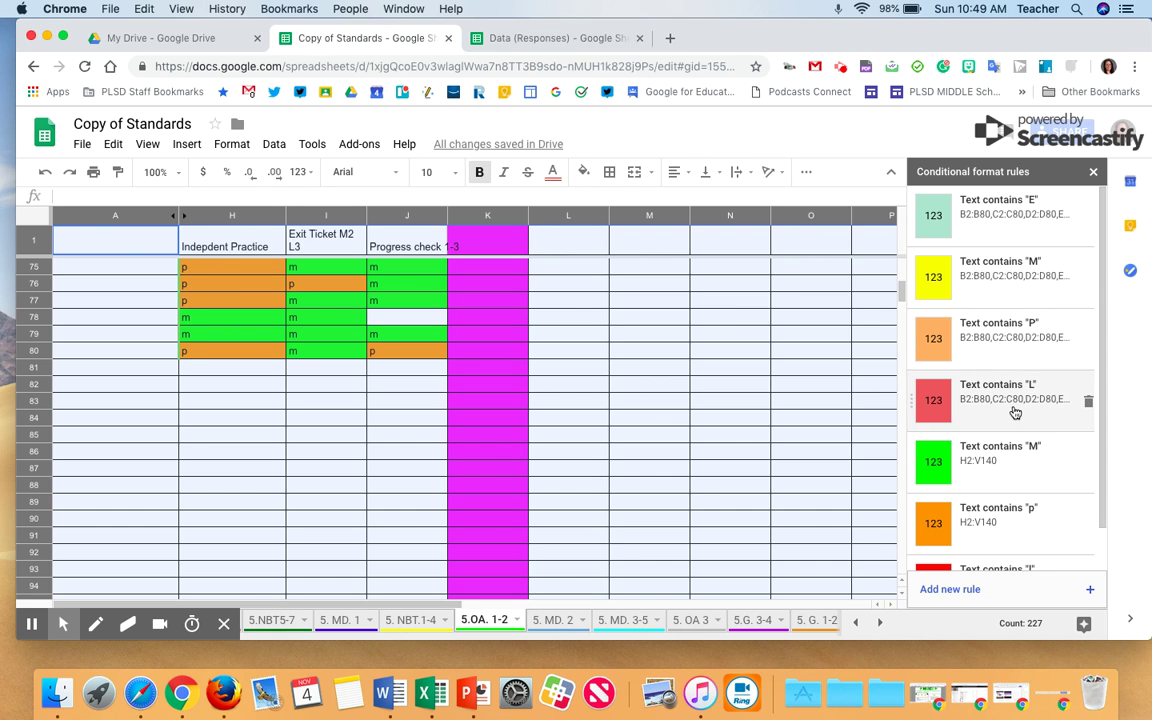
scroll(1013, 415, "down", 1)
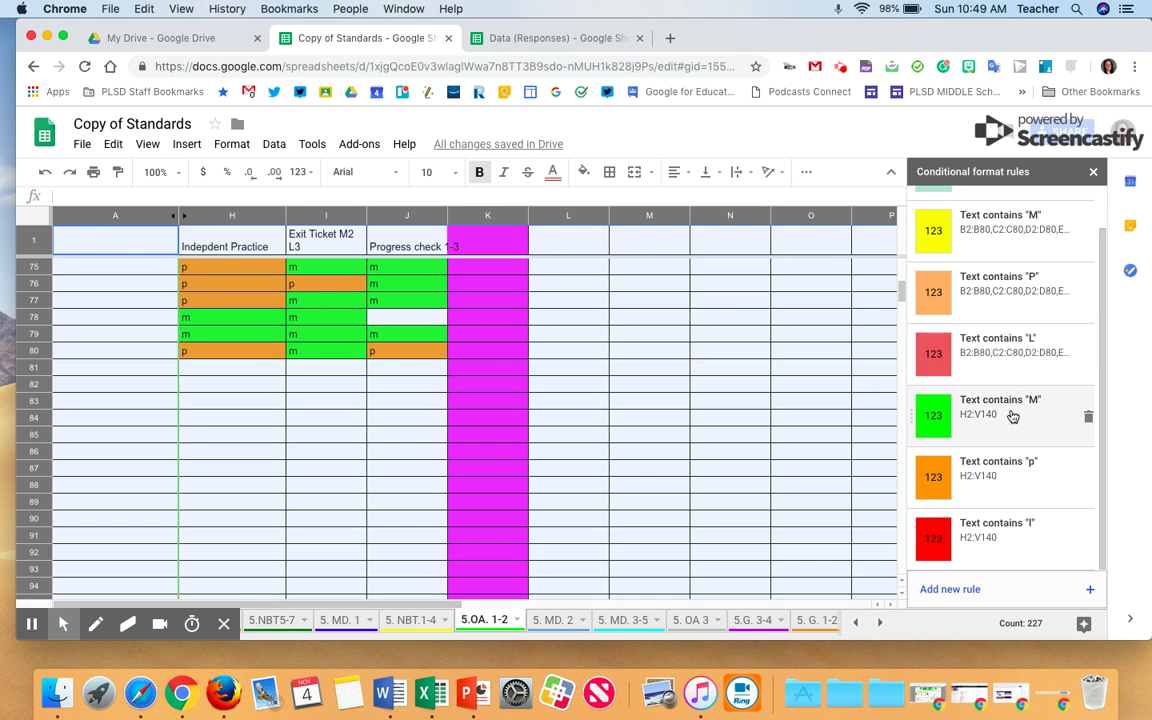
left_click(587, 41)
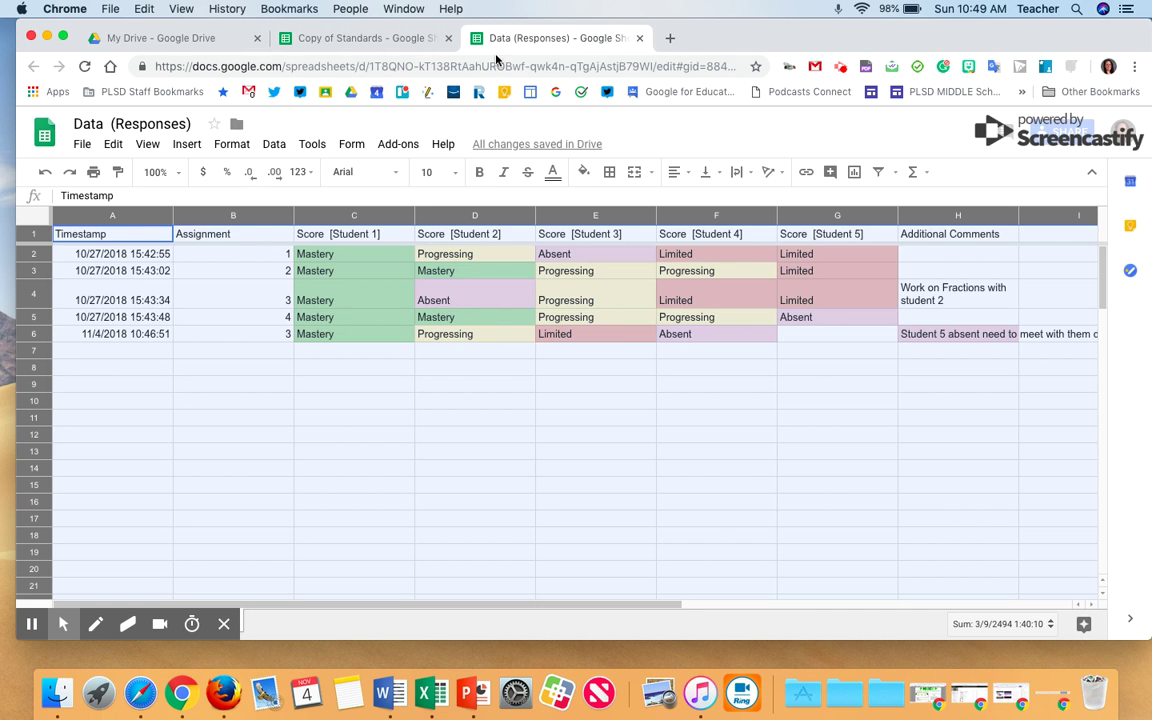
Step: In Copy of Standards, draft a Text contains 'M' rule with a mint green fill
left_click(362, 39)
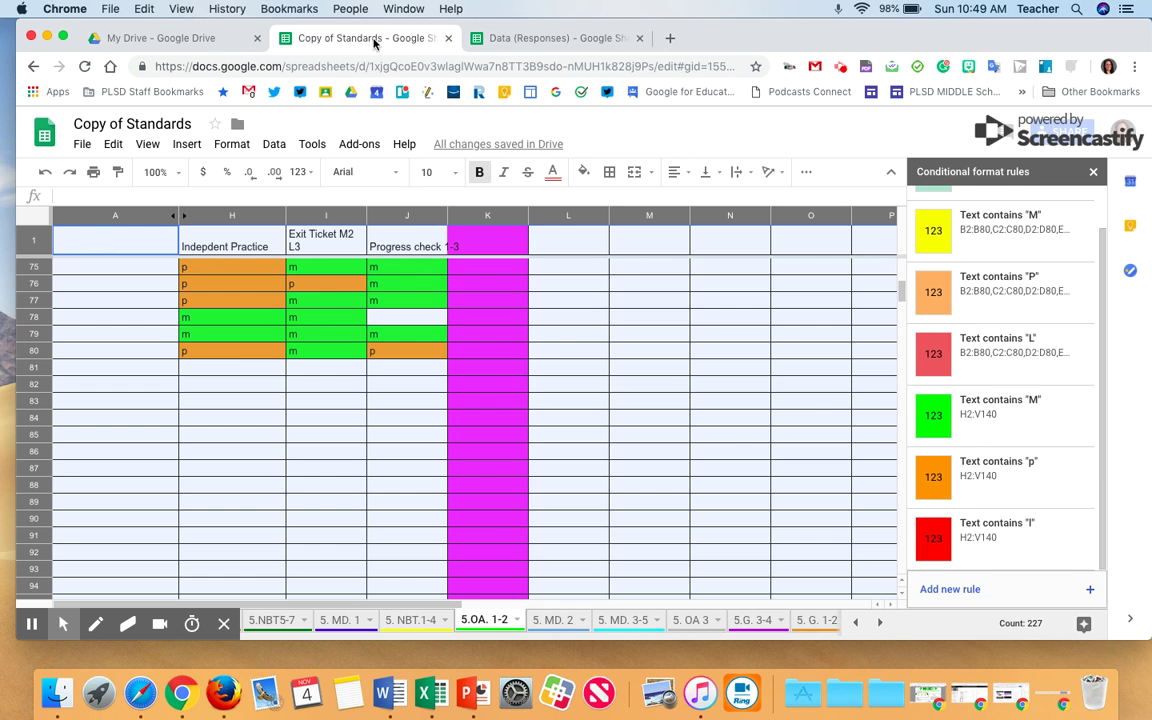
left_click(950, 589)
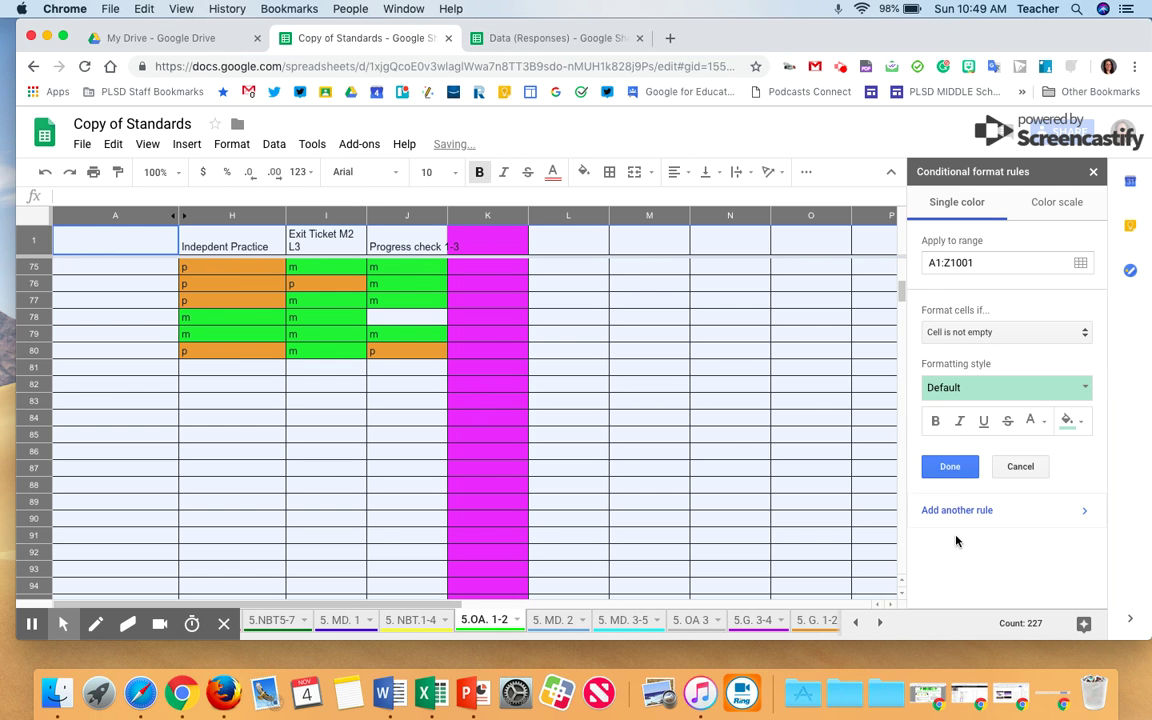
left_click(952, 338)
left_click(966, 355)
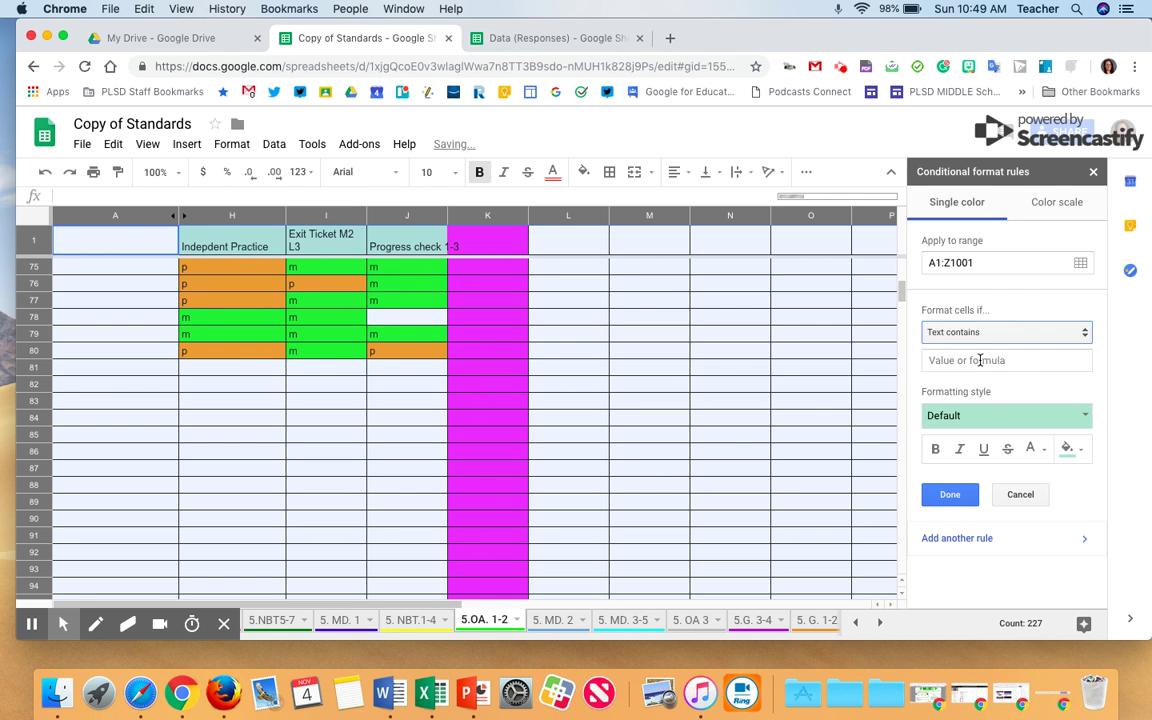
left_click(988, 360)
type("M")
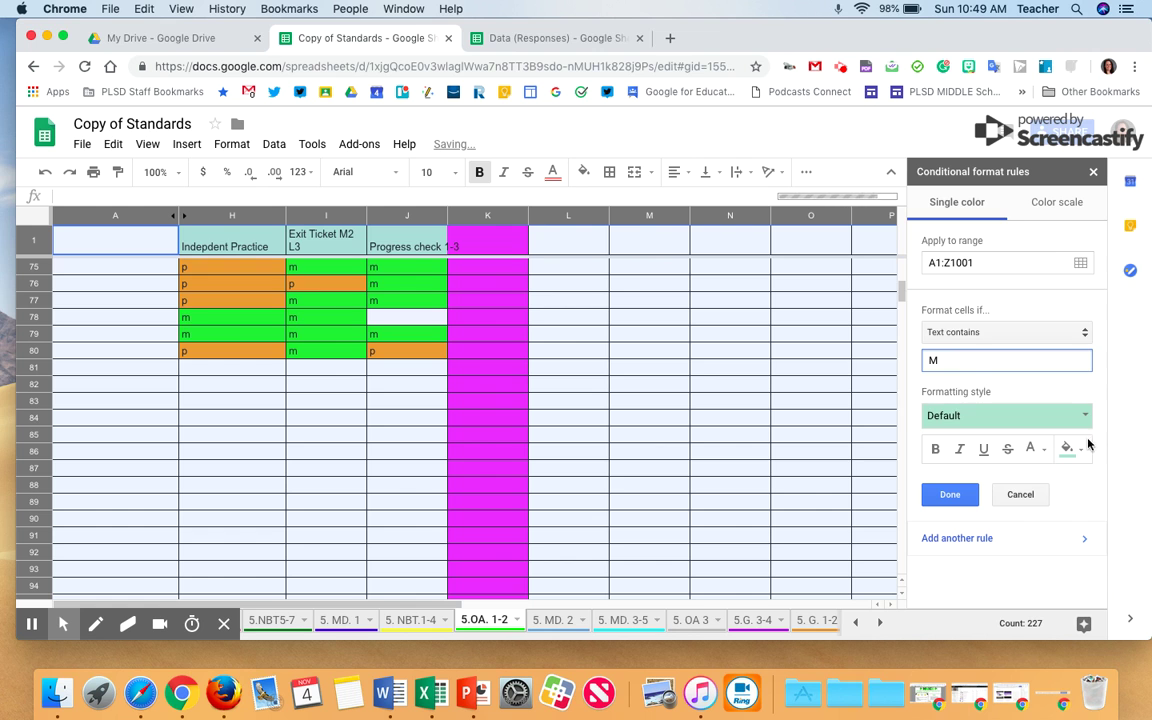
left_click(1069, 448)
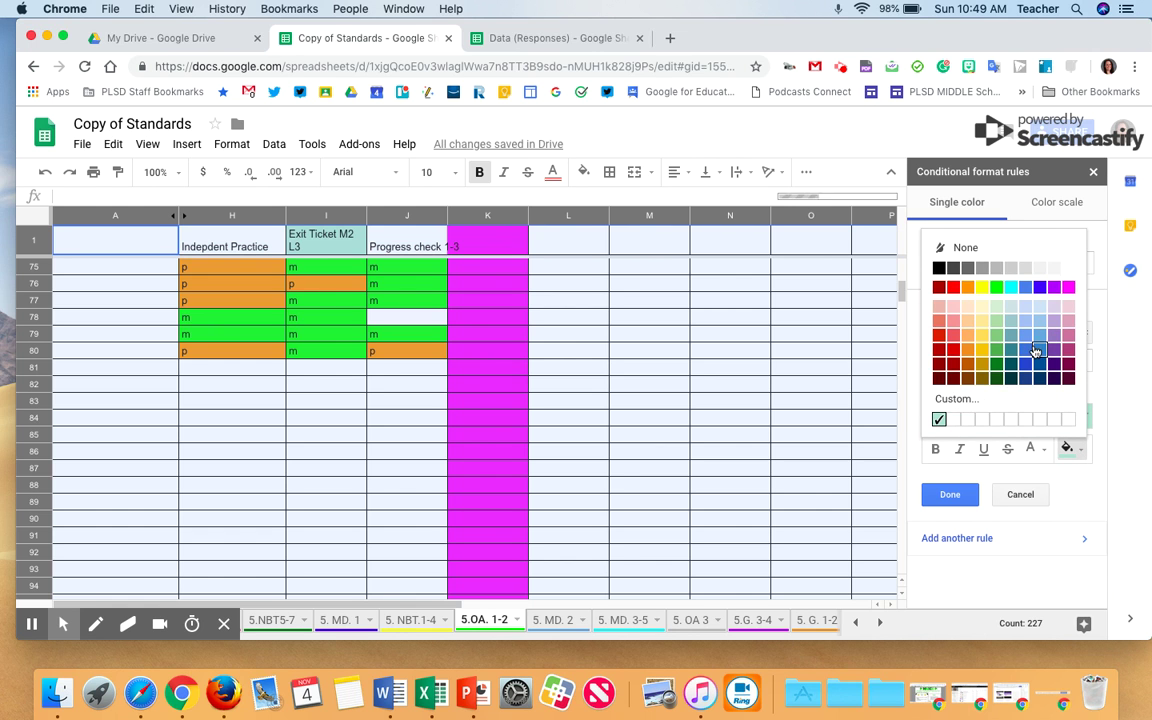
left_click(938, 419)
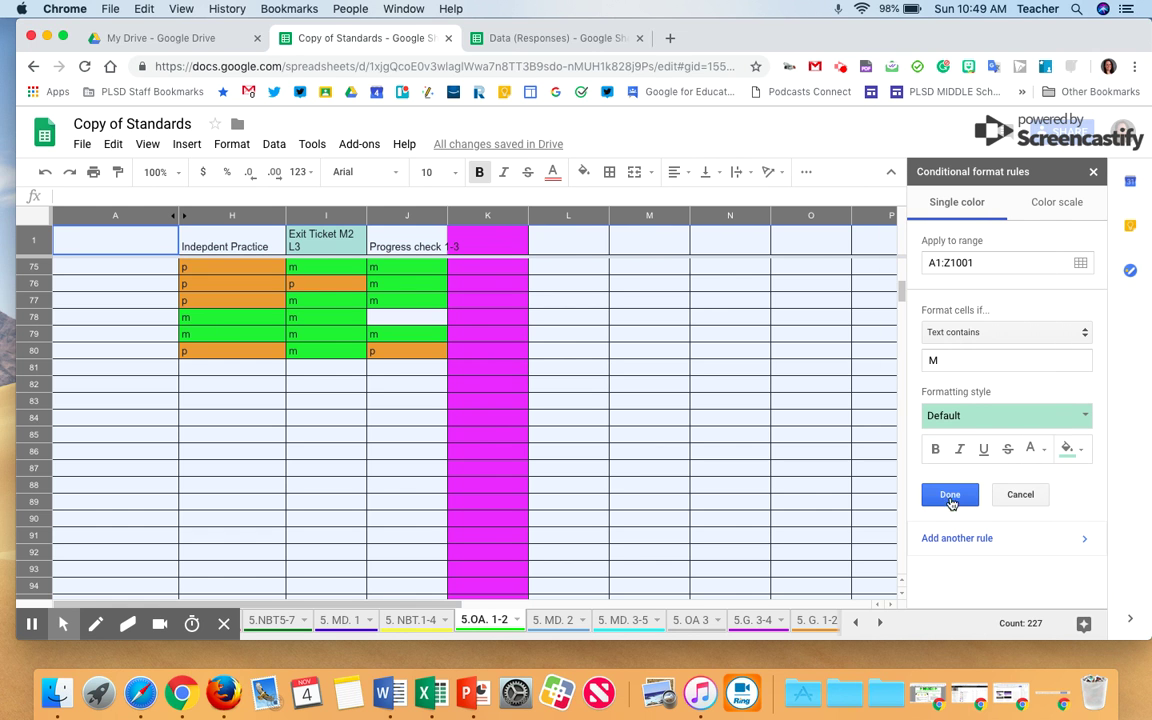